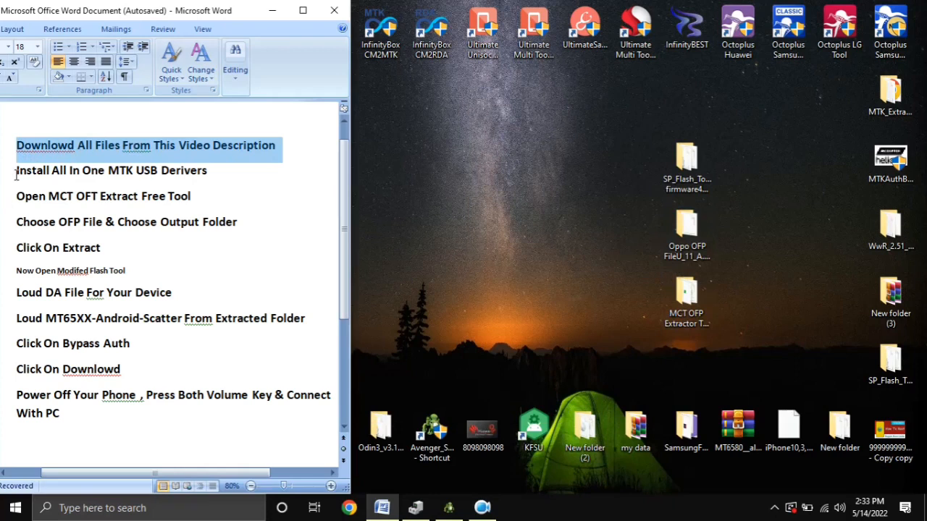
Launch mct_ofp_extractor and load Stock_Firmware_11_A.11_201114_15e73e4e.ofp from the desktop's Oppo OFP folder as the input file.
left_click(11, 173)
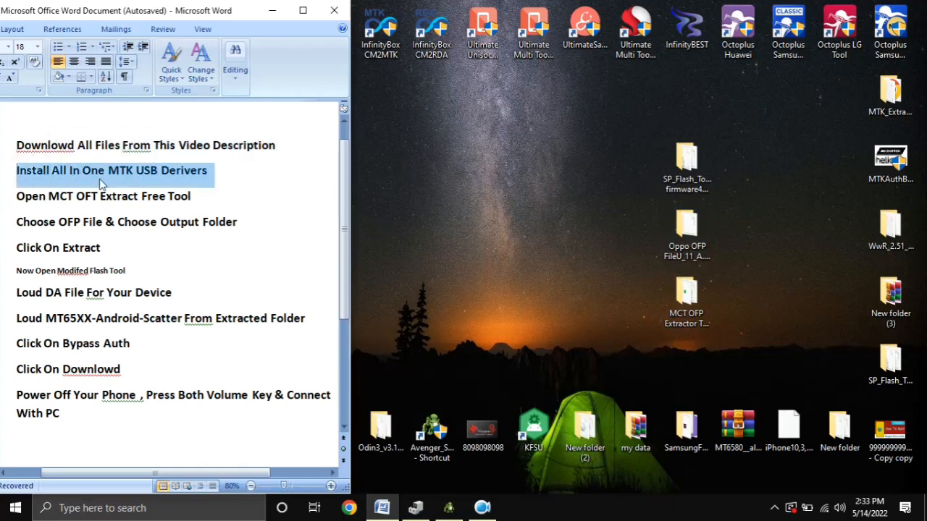
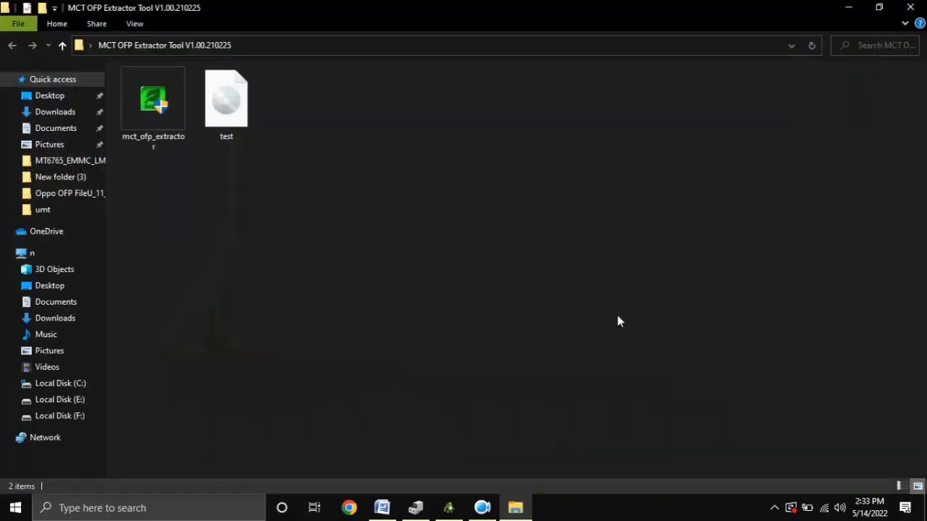
double_click(137, 132)
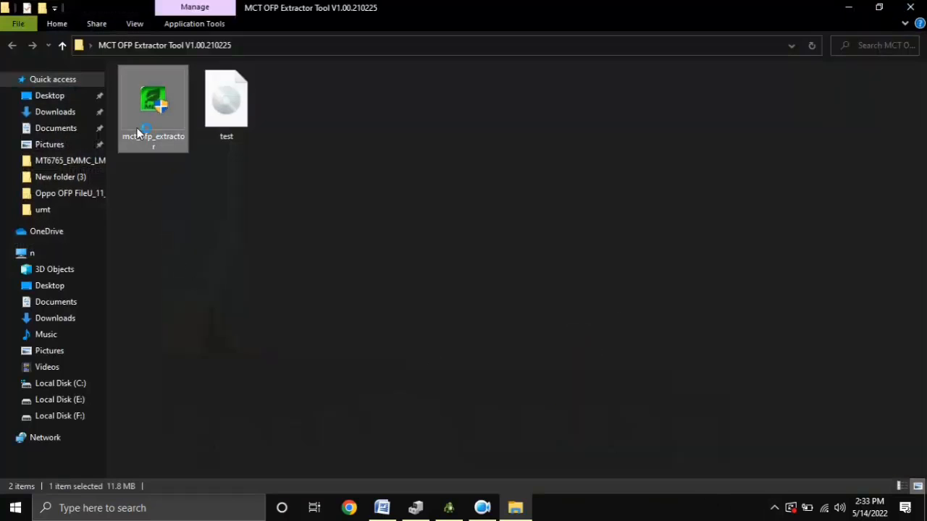
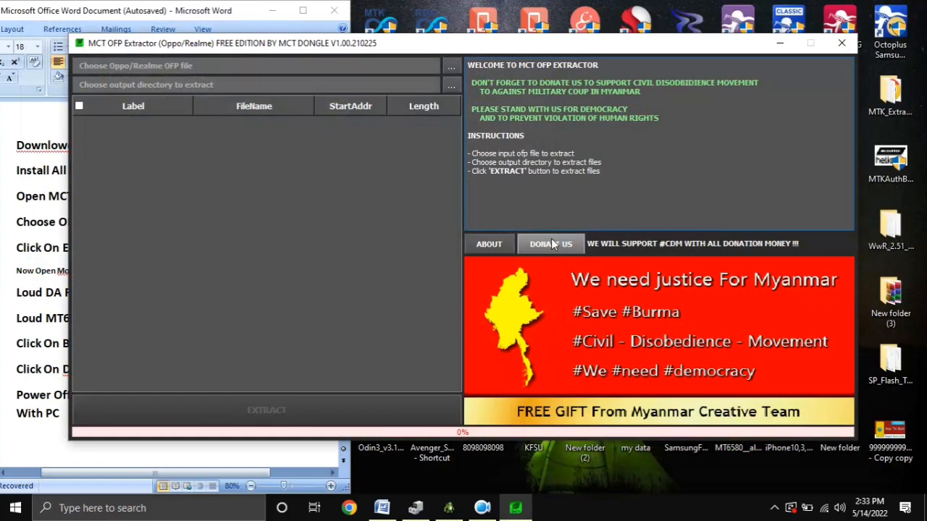
left_click(447, 71)
left_click(183, 87)
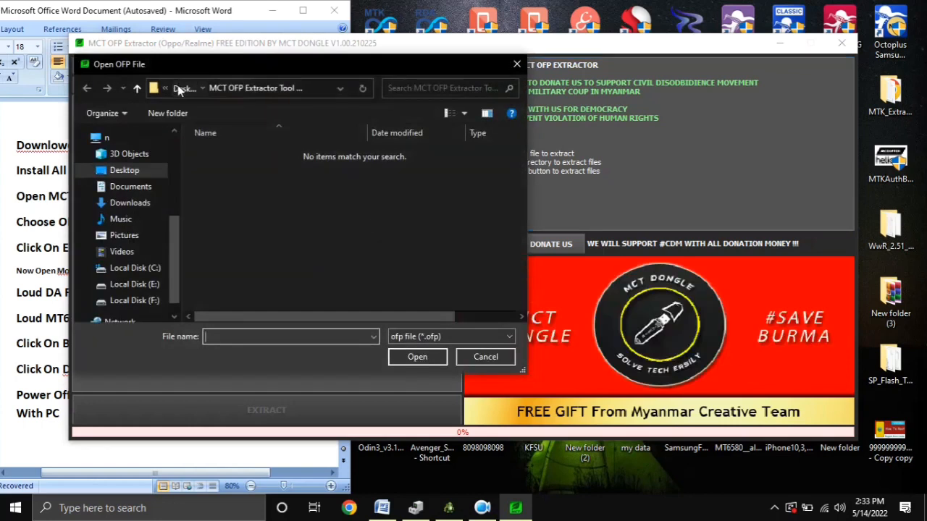
scroll(312, 280, "down", 1)
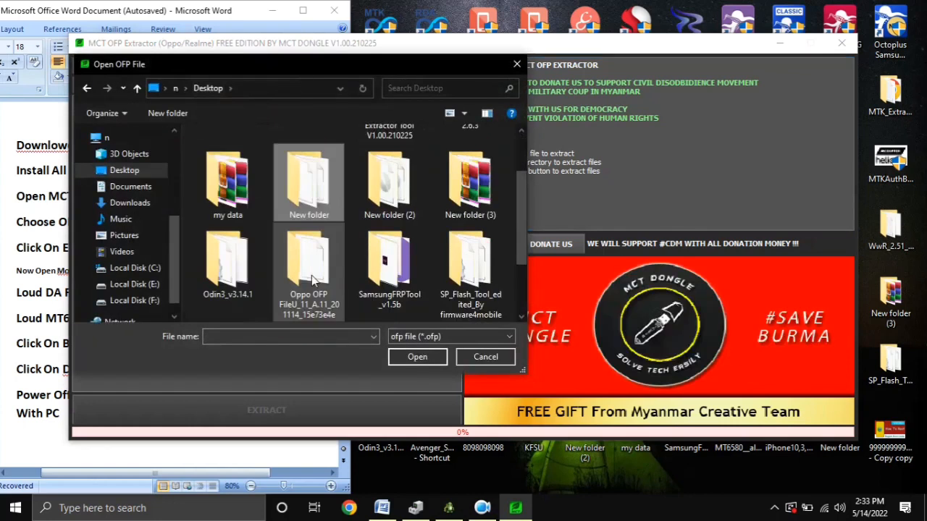
double_click(313, 280)
double_click(313, 184)
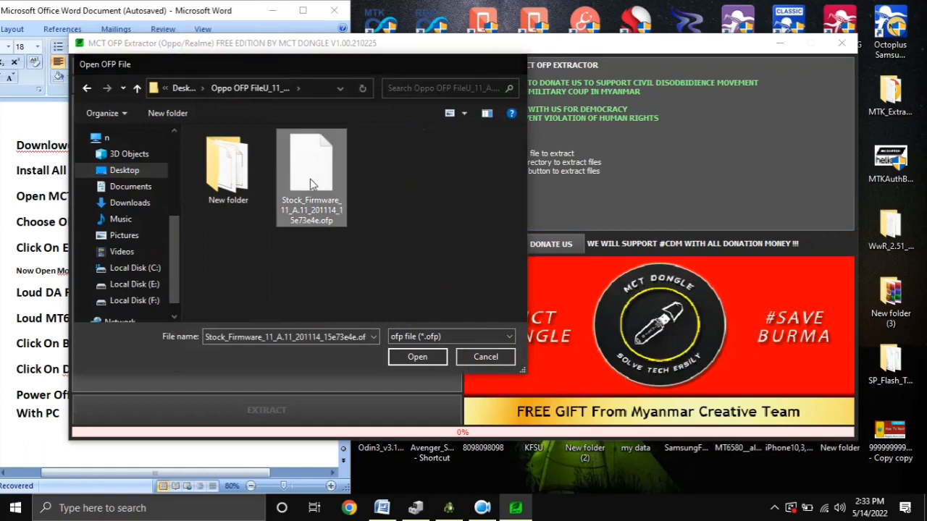
Create a folder named "extract files" inside the Oppo OFP folder and set it as the output directory.
left_click(455, 87)
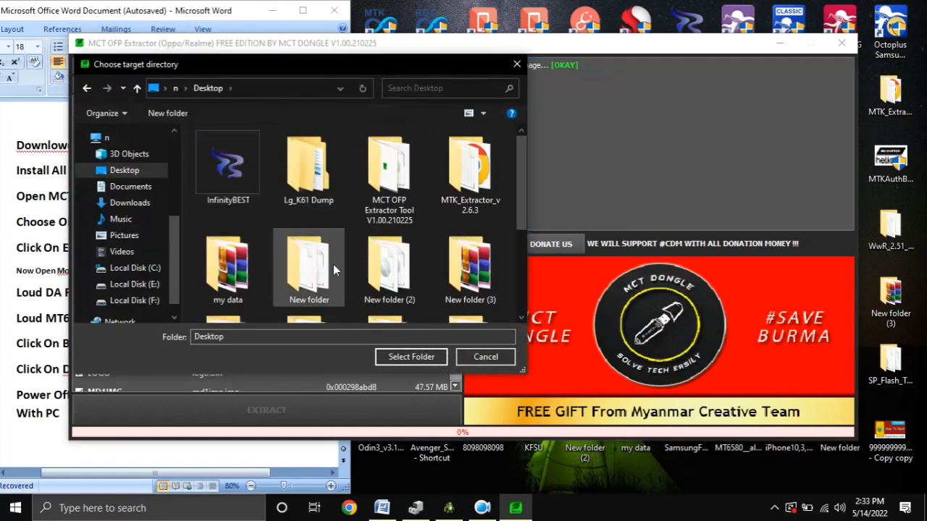
scroll(326, 271, "down", 3)
double_click(309, 171)
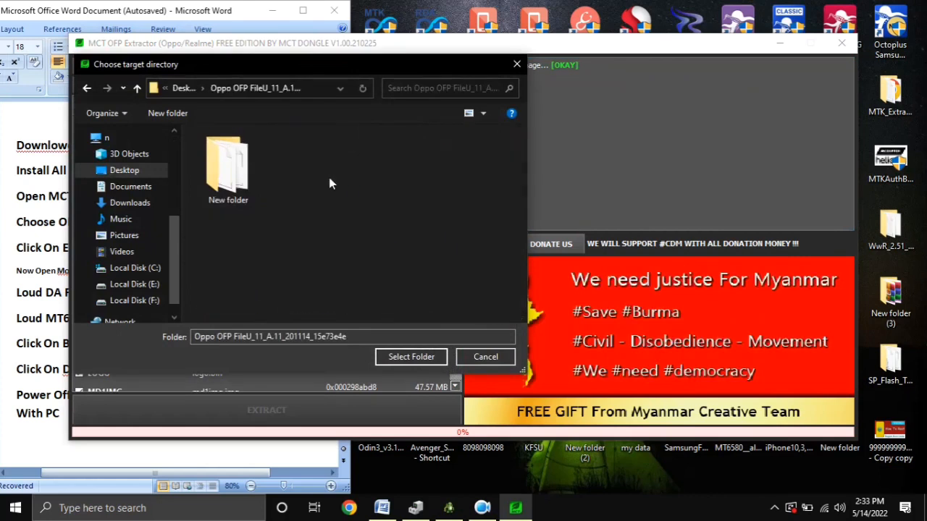
right_click(303, 253)
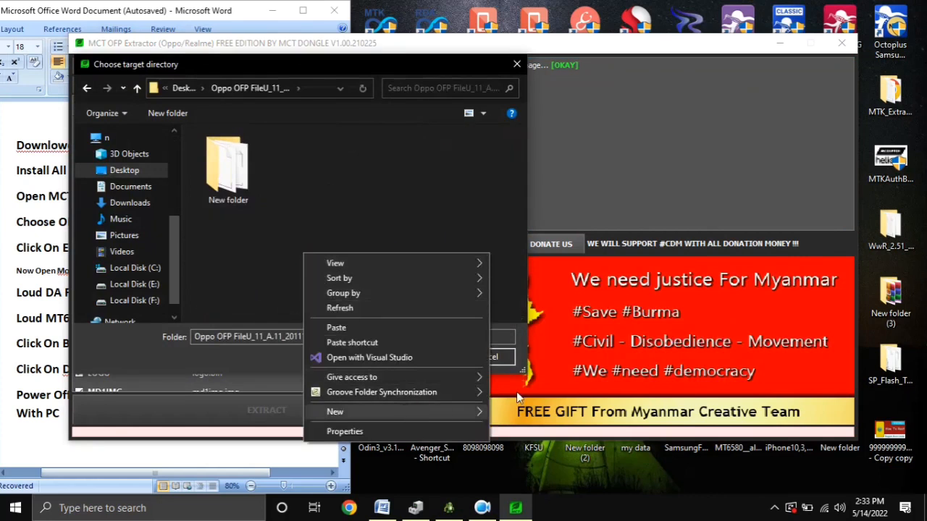
mouse_move(478, 411)
left_click(519, 244)
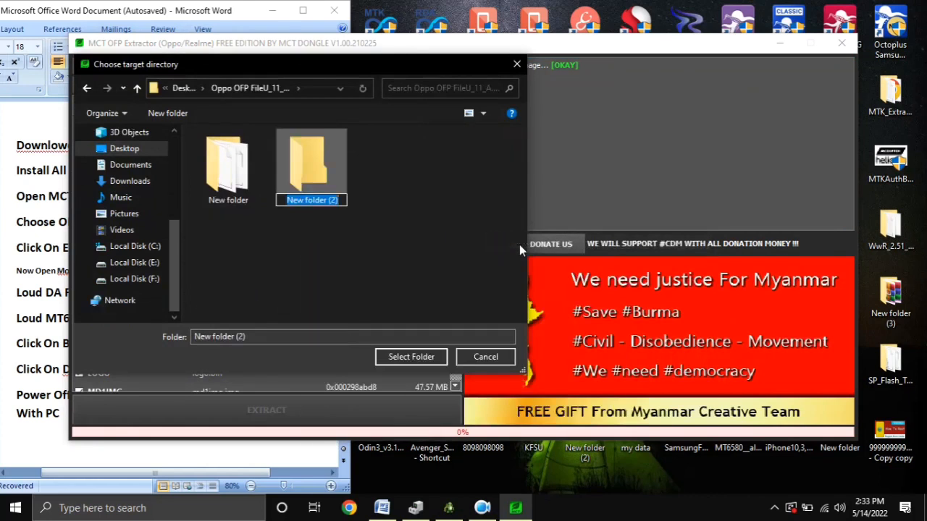
type("extract files")
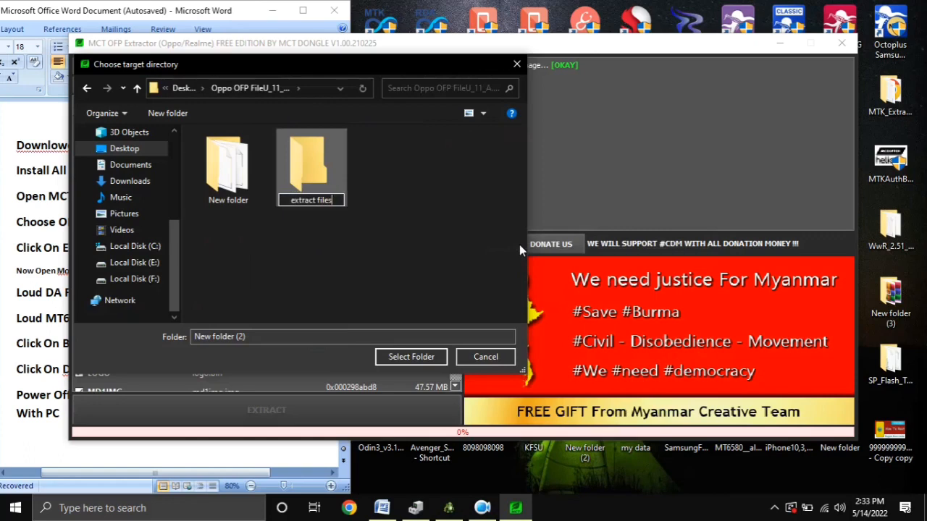
left_click(423, 358)
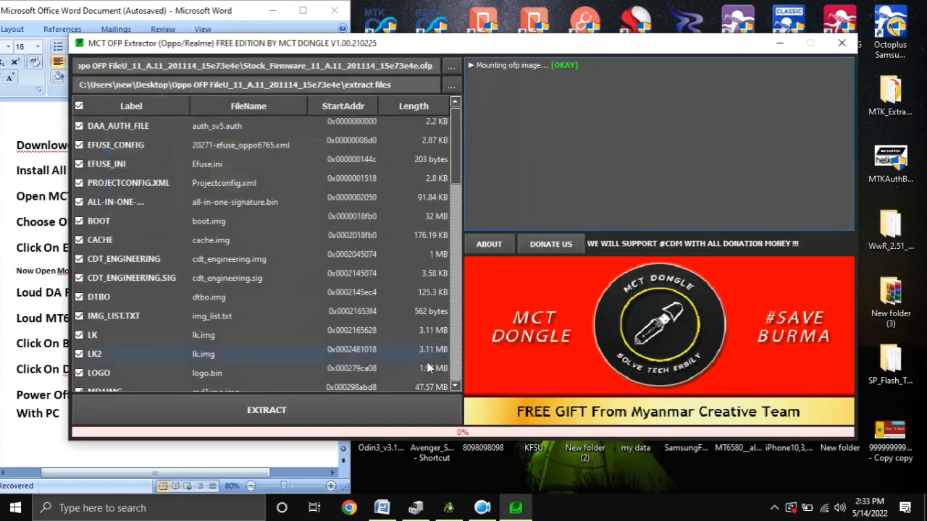
Check the full list of firmware partitions and extract all of them to the output directory.
scroll(432, 316, "down", 8)
scroll(432, 315, "down", 5)
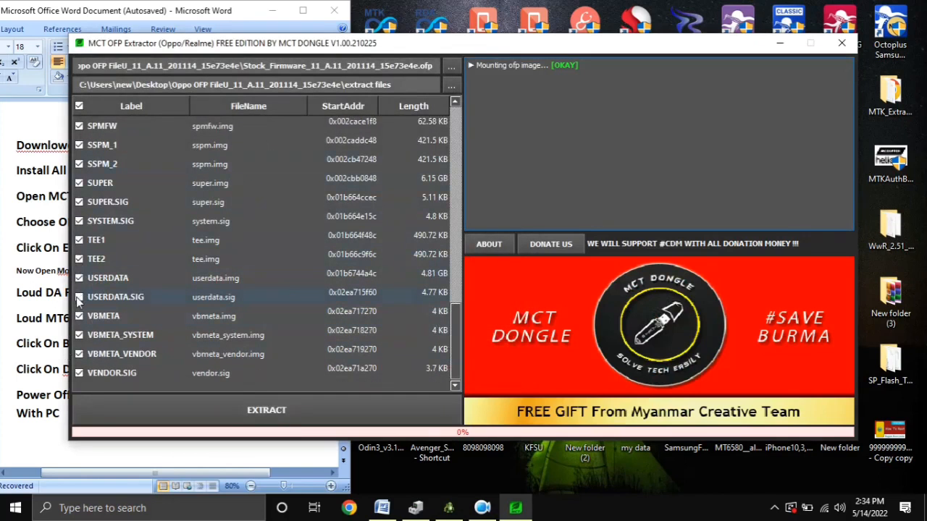
scroll(329, 321, "up", 13)
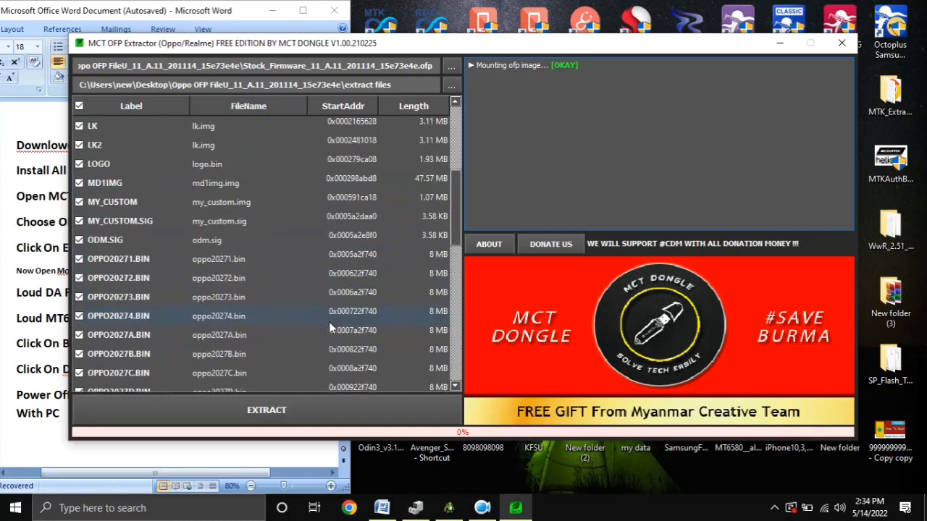
left_click(286, 410)
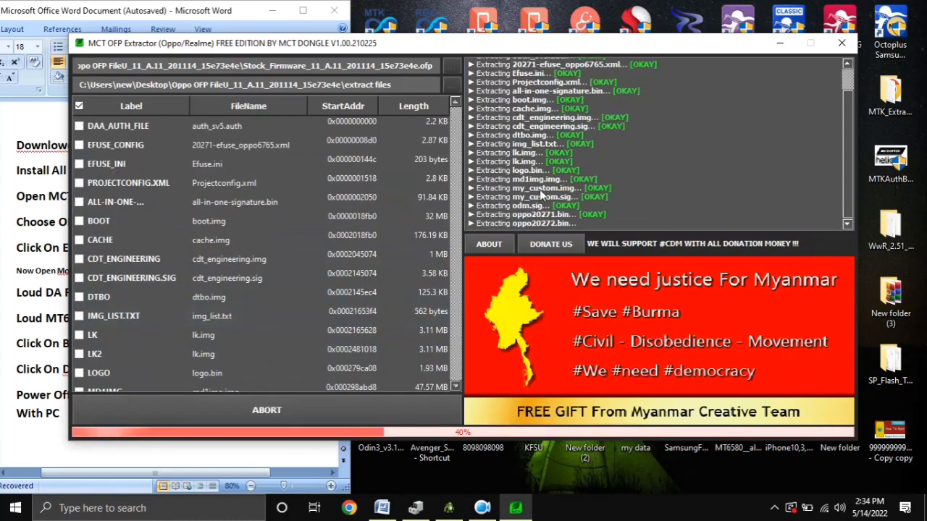
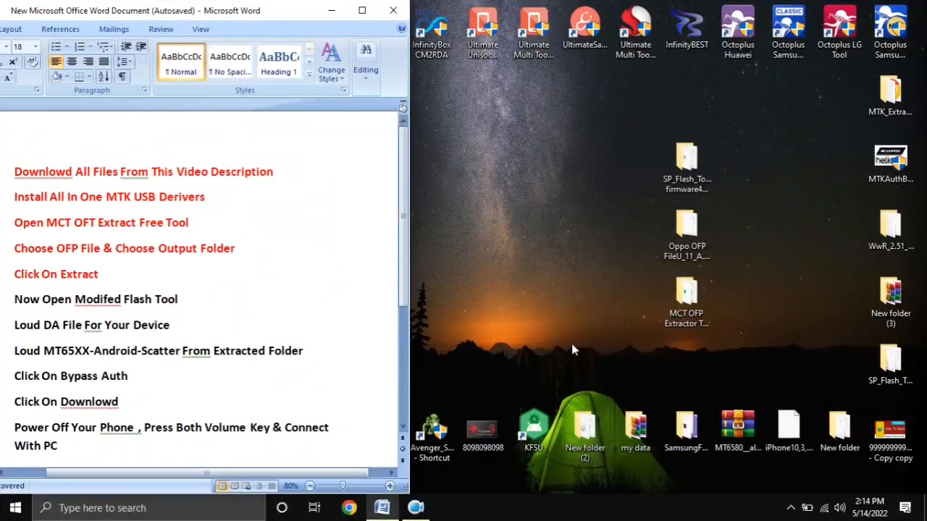
Review the red instructions in the Word document, from downloading the files through extraction.
scroll(239, 321, "down", 1)
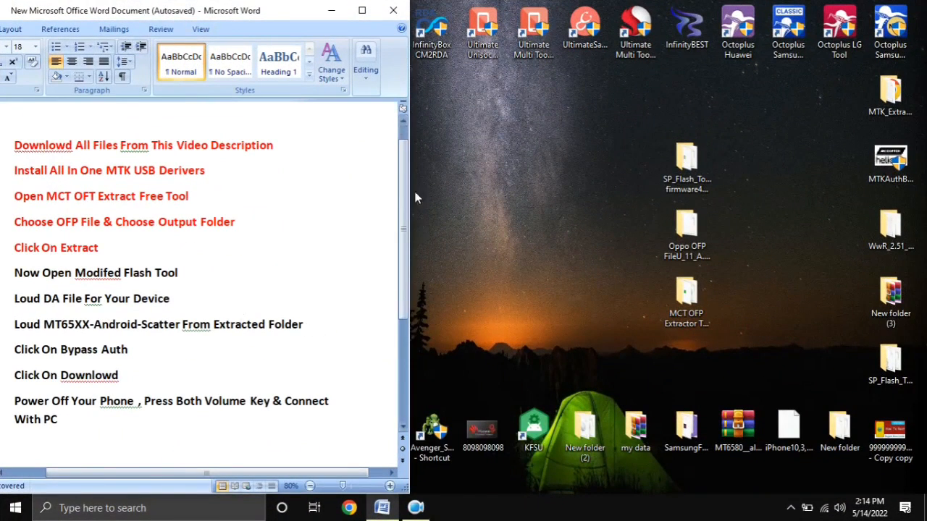
scroll(405, 196, "down", 1)
left_click_drag(77, 221, 9, 177)
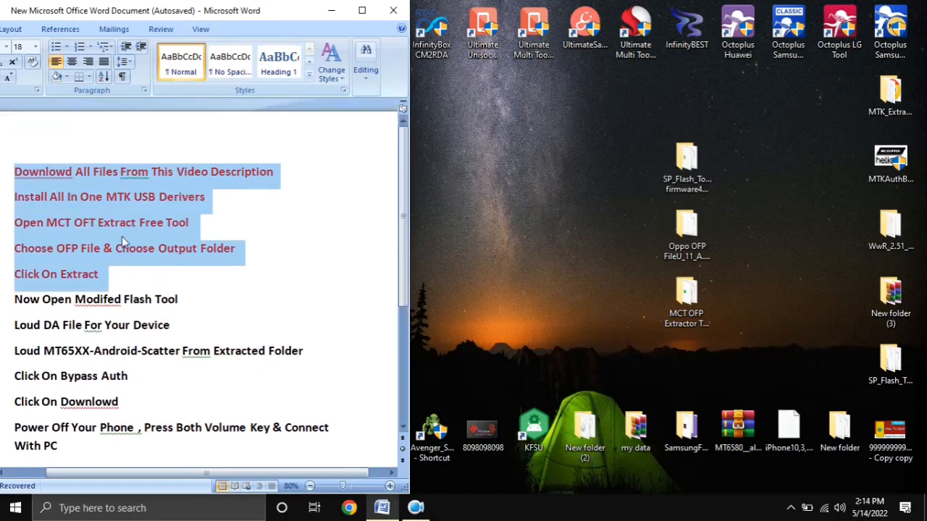
scroll(397, 262, "down", 2)
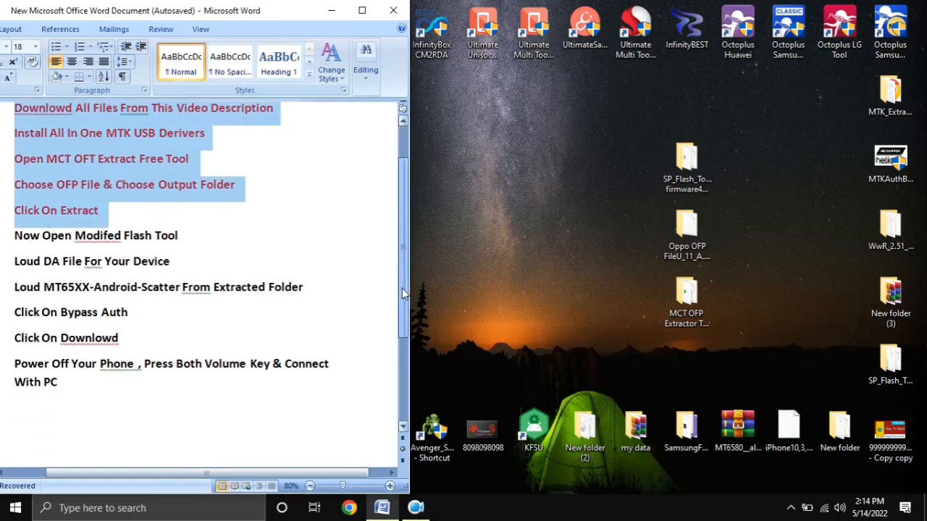
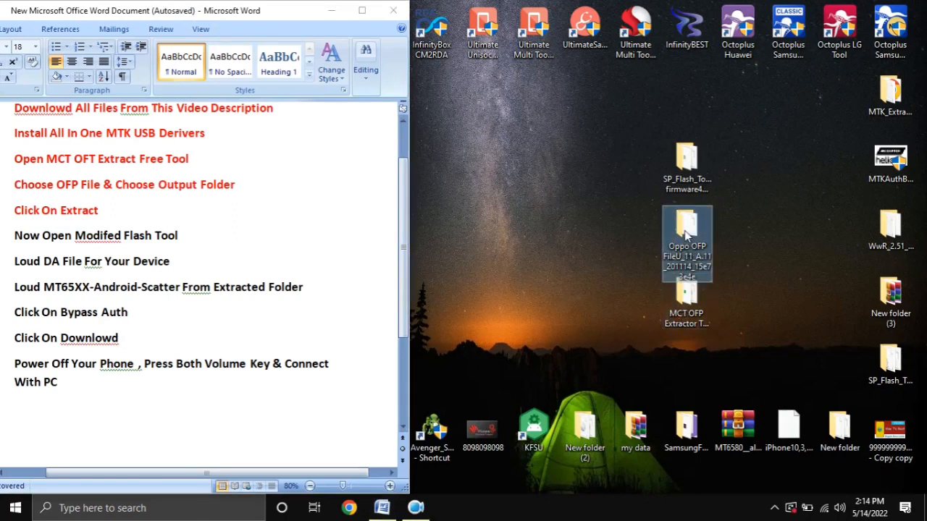
Open the Extract Rom folder inside the desktop's Oppo OFP folder and examine the extracted firmware files, including the super image.
double_click(684, 231)
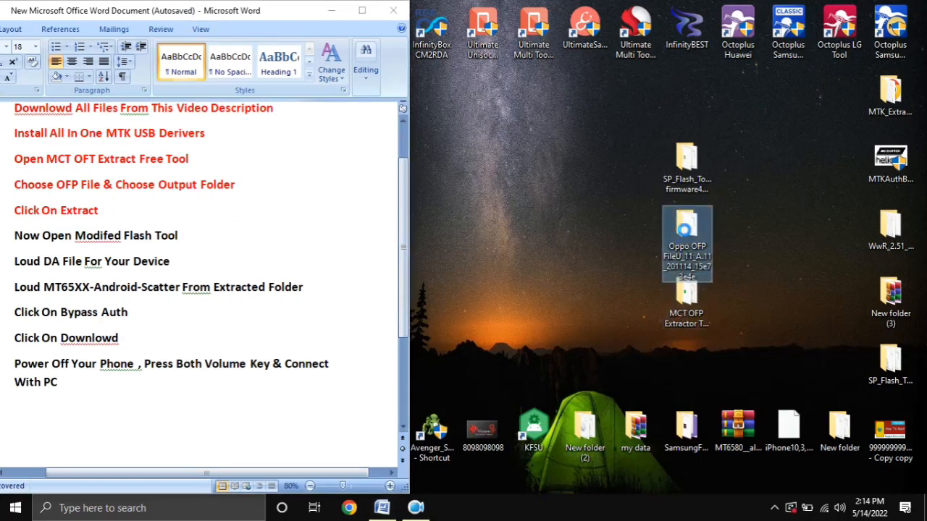
left_click(559, 261)
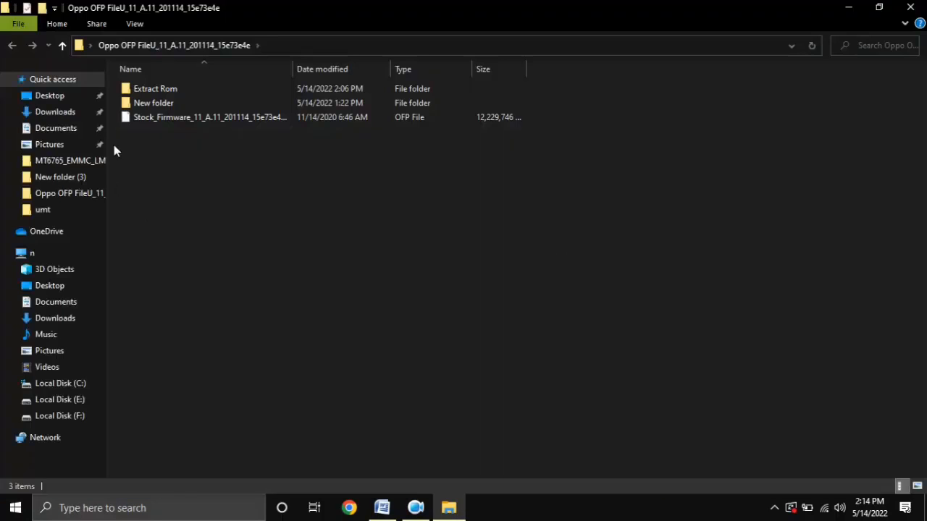
left_click(218, 118)
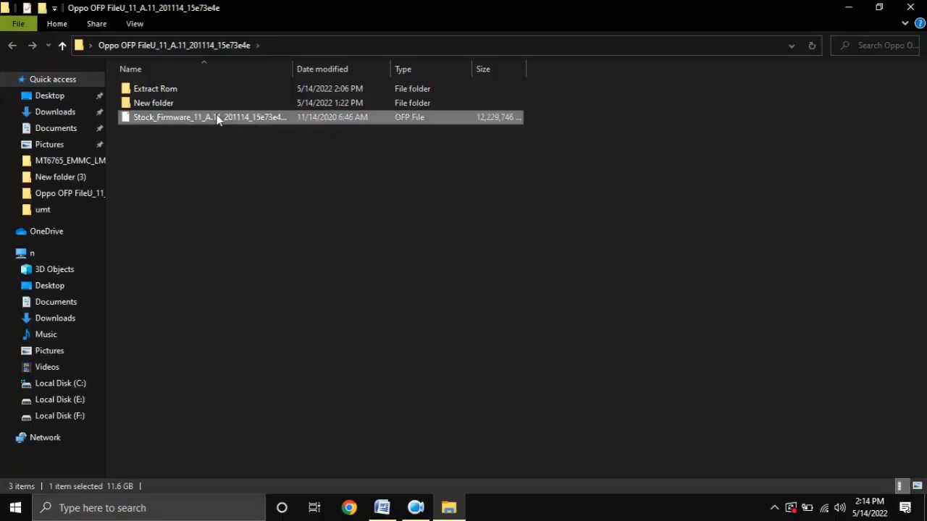
double_click(153, 88)
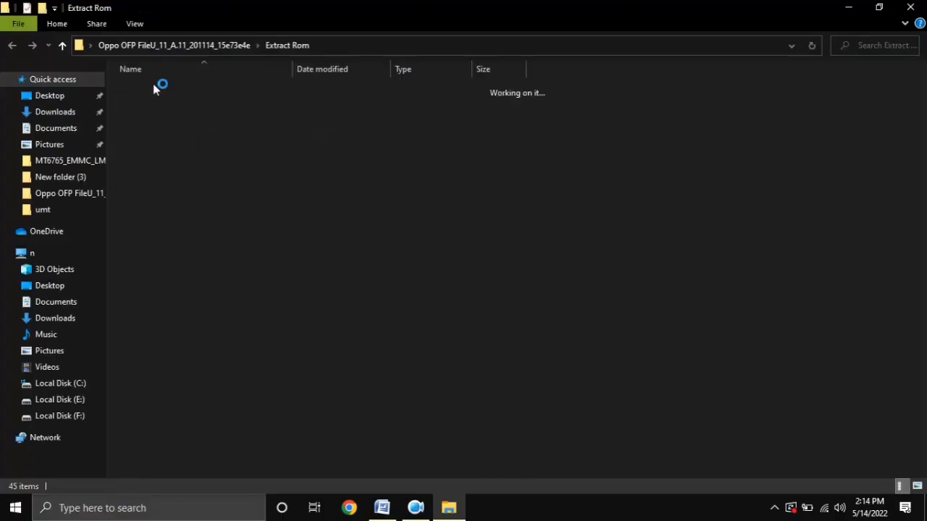
left_click_drag(575, 83, 264, 498)
scroll(330, 406, "up", 6)
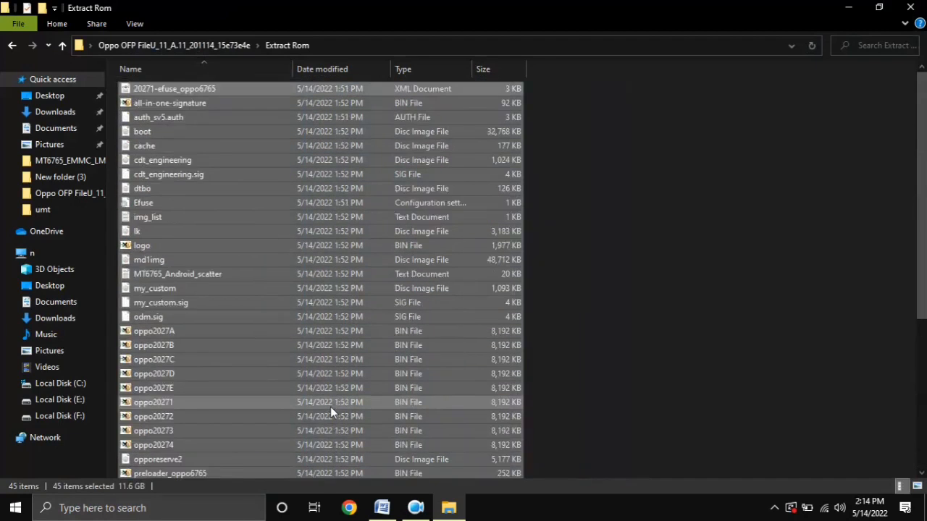
scroll(330, 406, "down", 5)
scroll(341, 409, "down", 1)
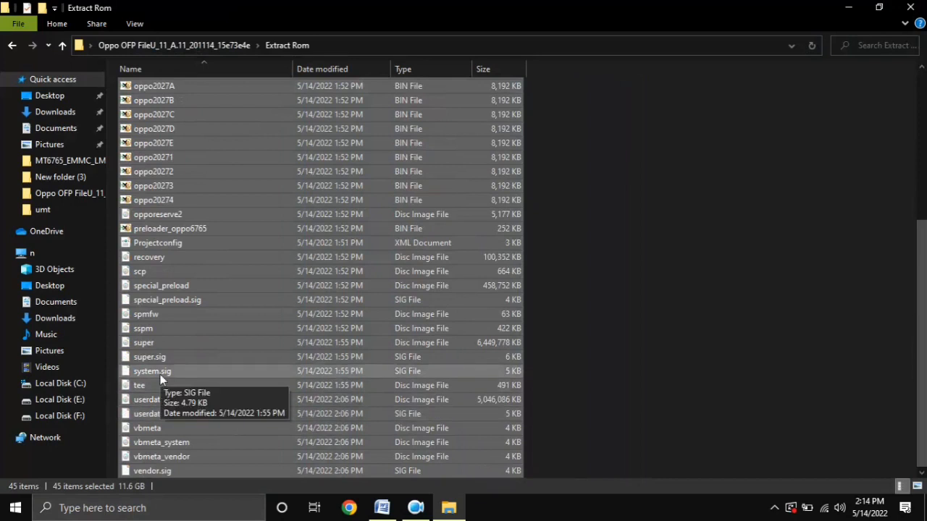
left_click(166, 344)
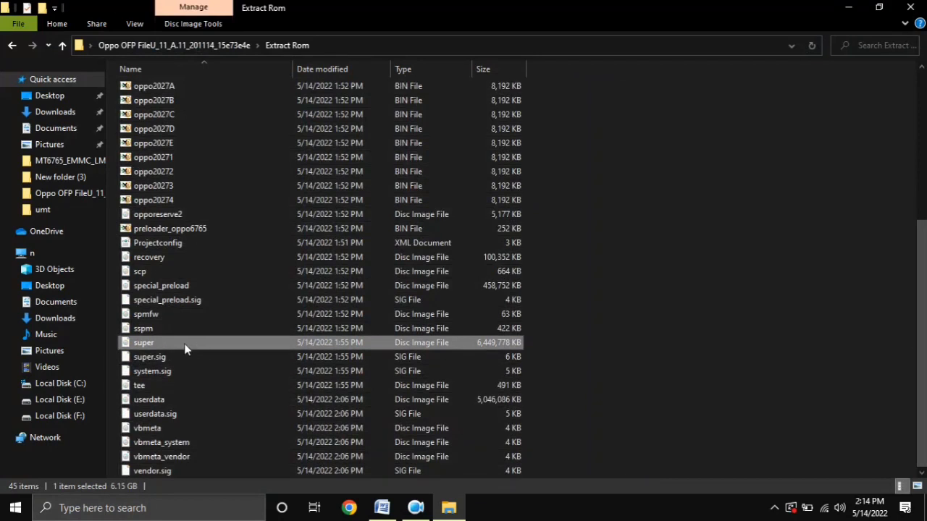
Delete the Stock_Firmware OFP file from the Oppo OFP folder and close the folder window.
left_click(12, 46)
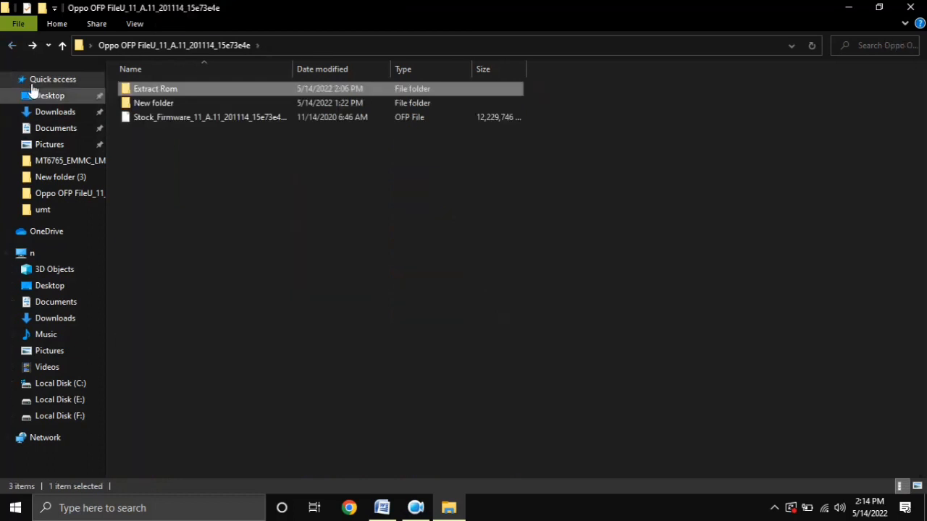
left_click(168, 123)
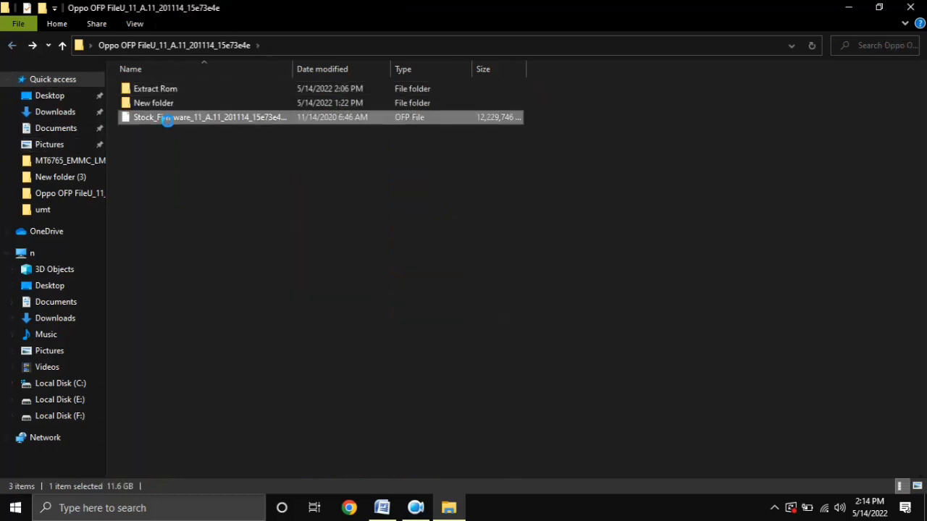
right_click(168, 121)
left_click(224, 389)
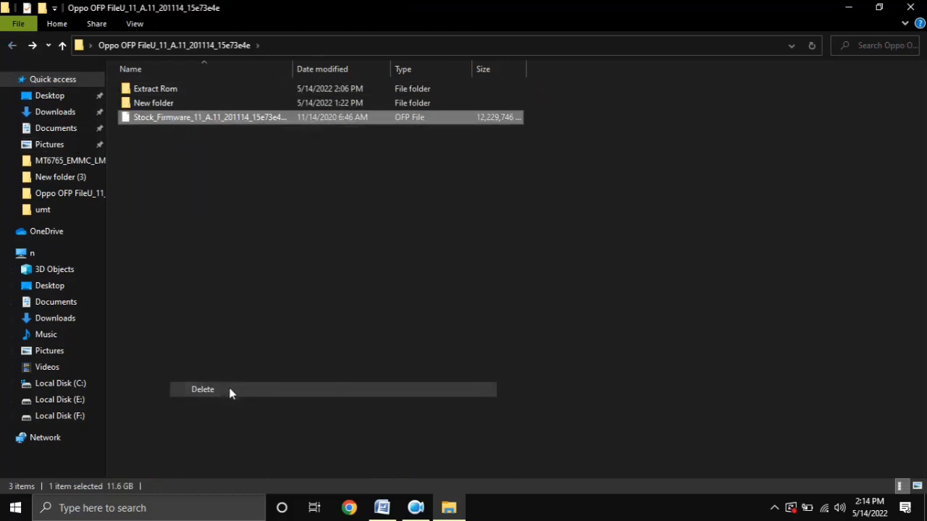
left_click(910, 7)
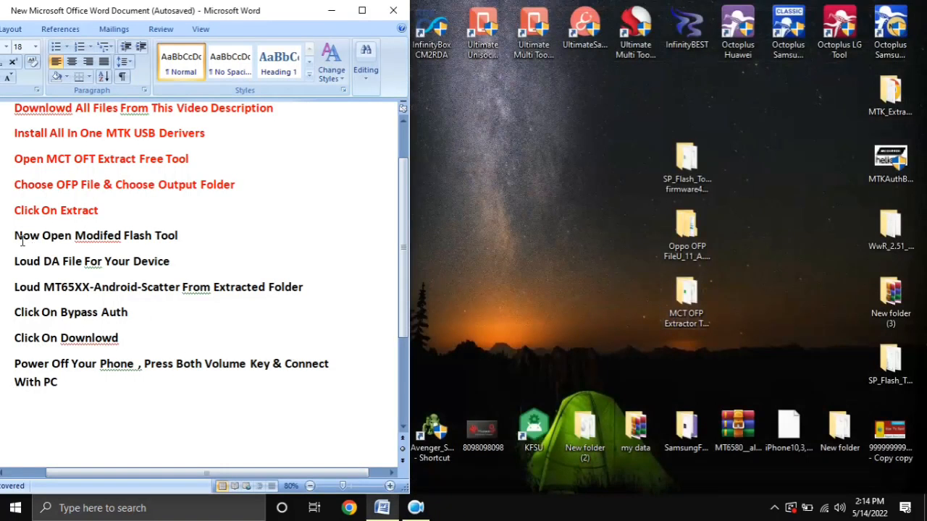
Highlight the instruction about opening the modified flash tool in the Word document.
left_click_drag(18, 230, 179, 236)
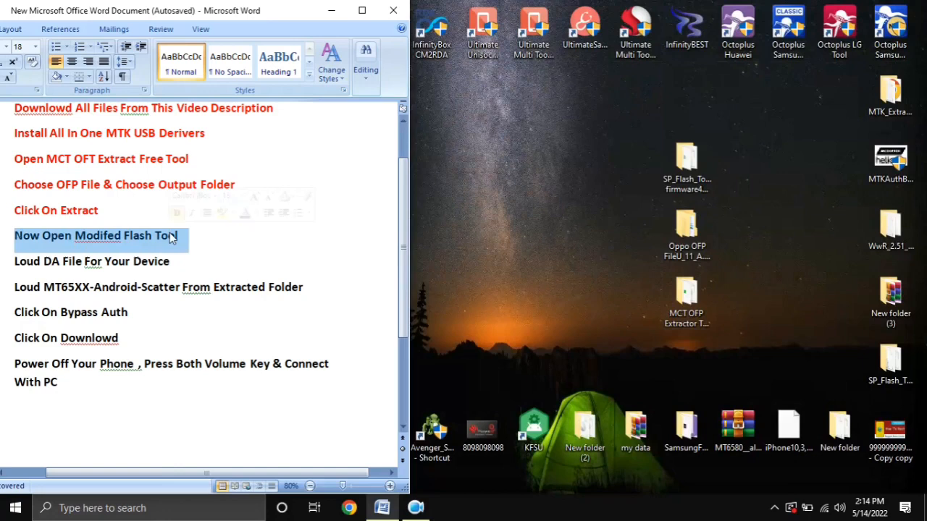
left_click(556, 289)
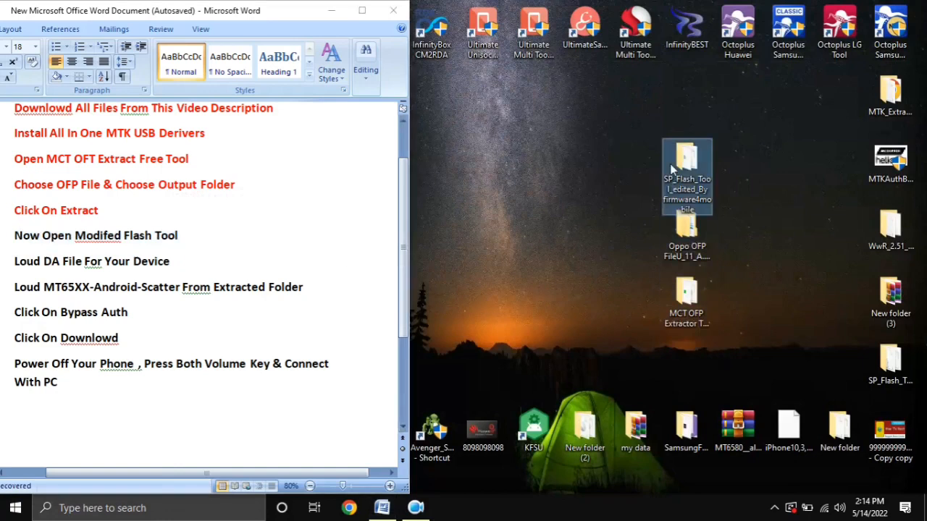
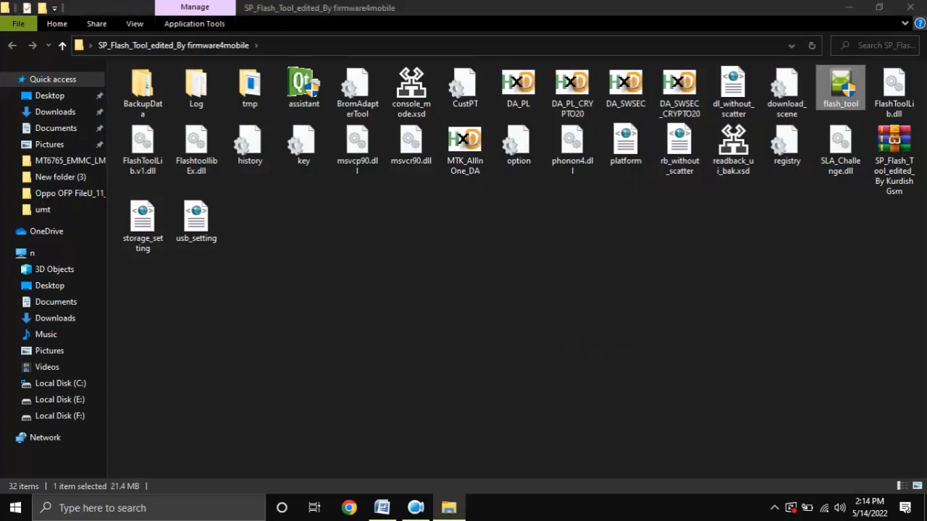
Close the flash tool's folder window and dismiss the missing-file message so the modified flash tool finishes starting.
left_click(910, 7)
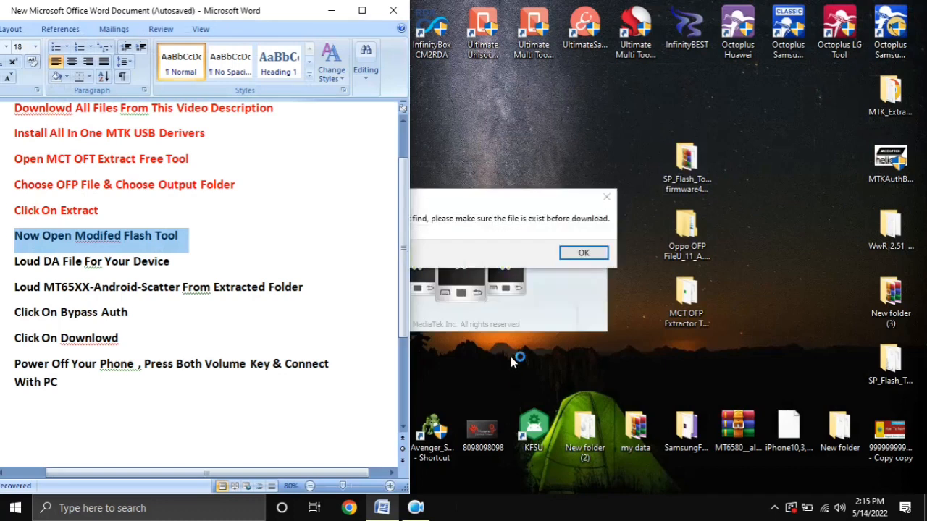
left_click(584, 253)
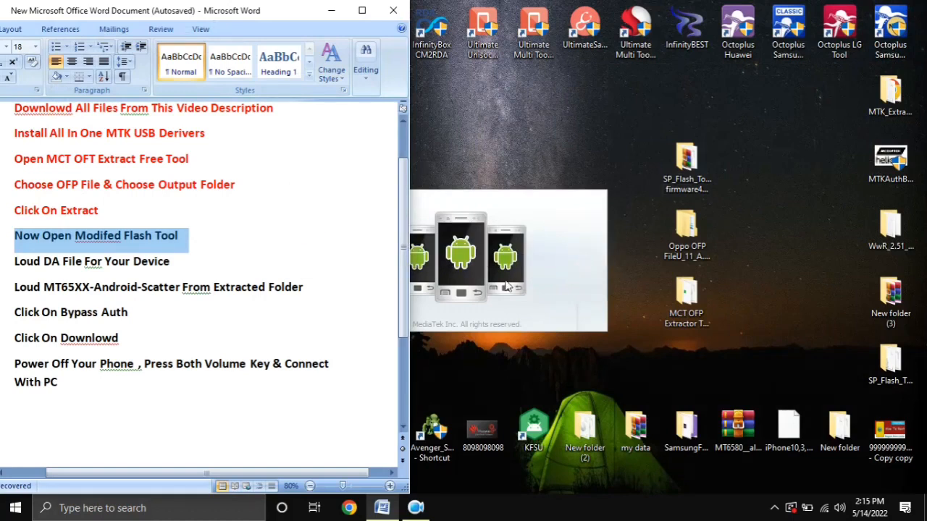
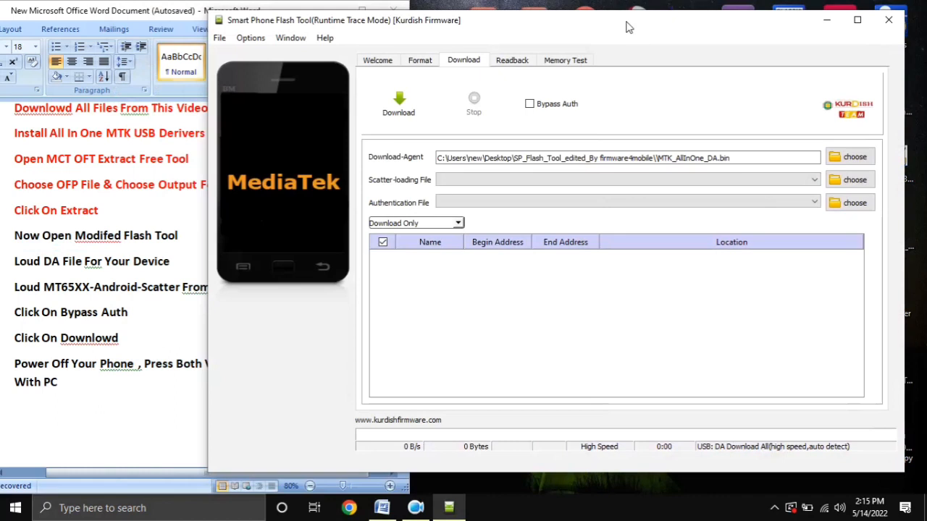
Reduce the "Now Open Modifed Flash Tool" line in the Word document to font size 12.
left_click(10, 241)
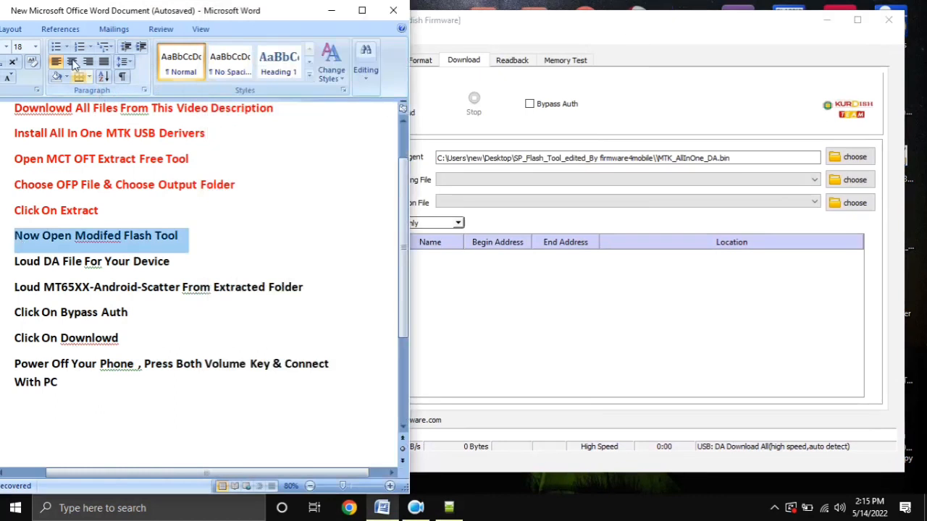
left_click_drag(45, 15, 71, 16)
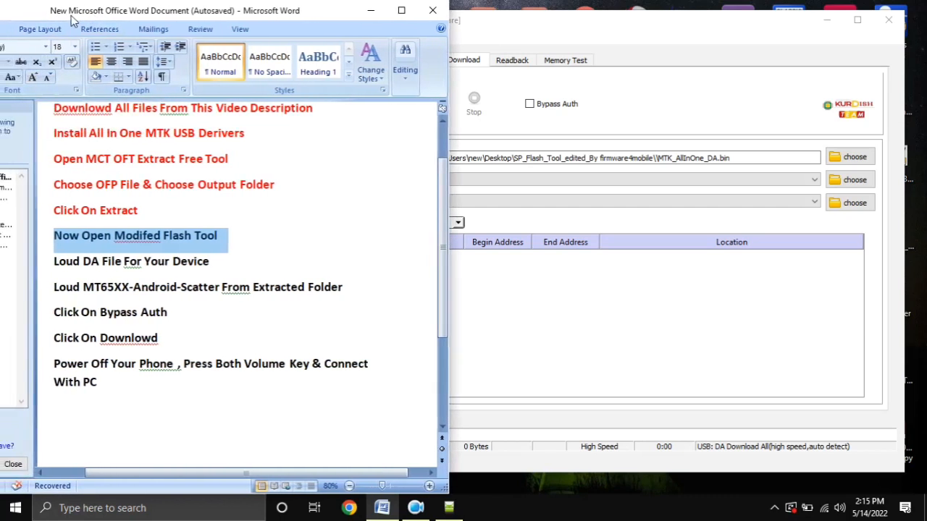
left_click(48, 78)
left_click(48, 77)
left_click(48, 77)
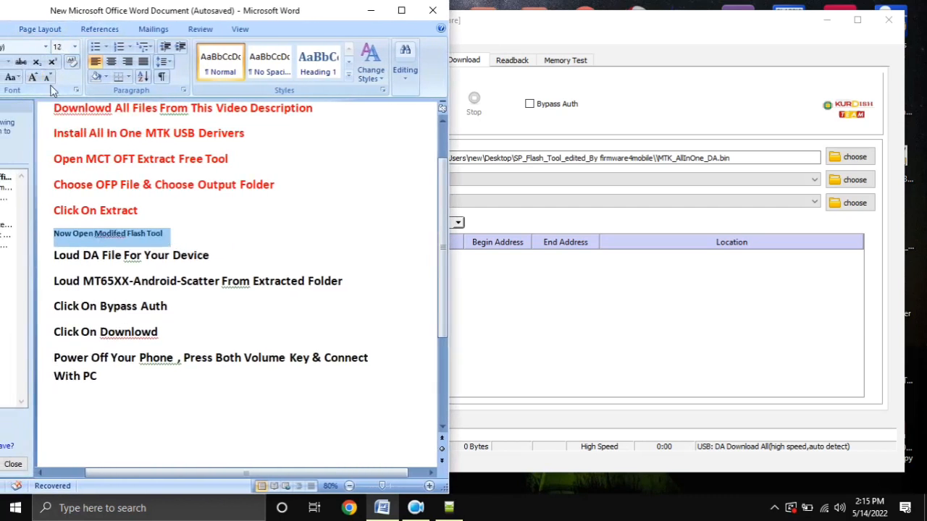
left_click(505, 42)
Highlight the DA file instruction in the Word document and load MTK_AllInOne_DA as the flash tool's download agent.
left_click(41, 270)
left_click(50, 267)
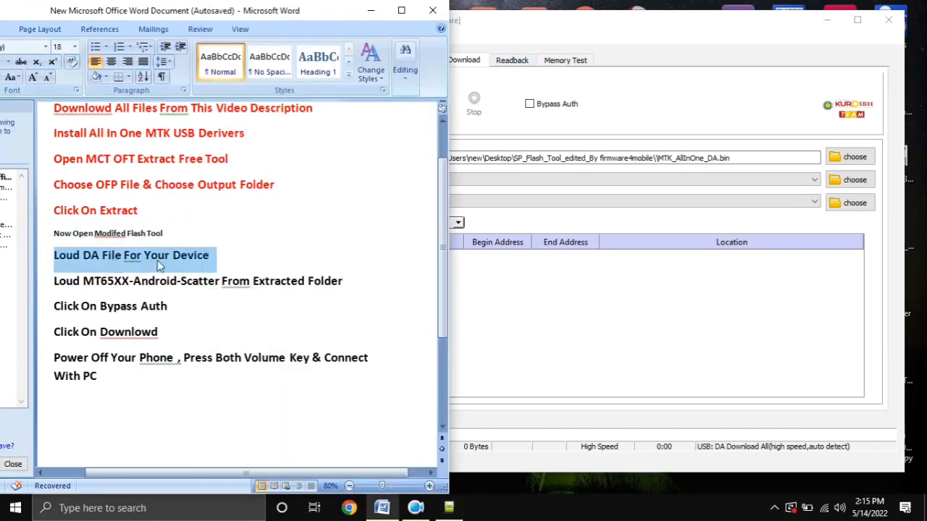
left_click(779, 88)
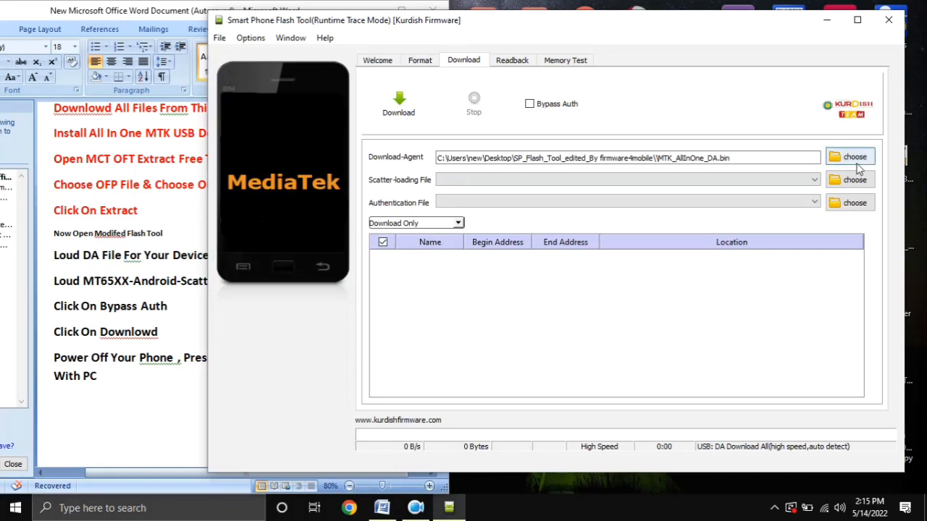
left_click(857, 163)
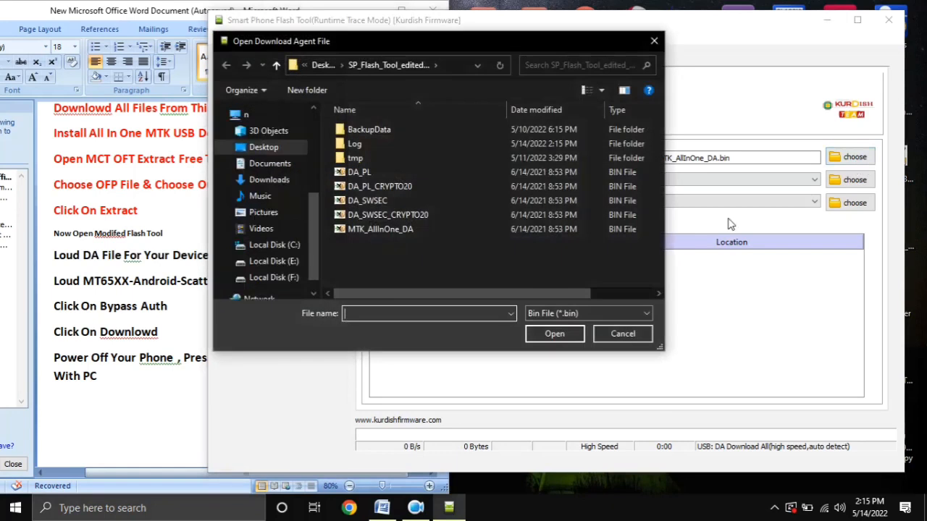
left_click(365, 230)
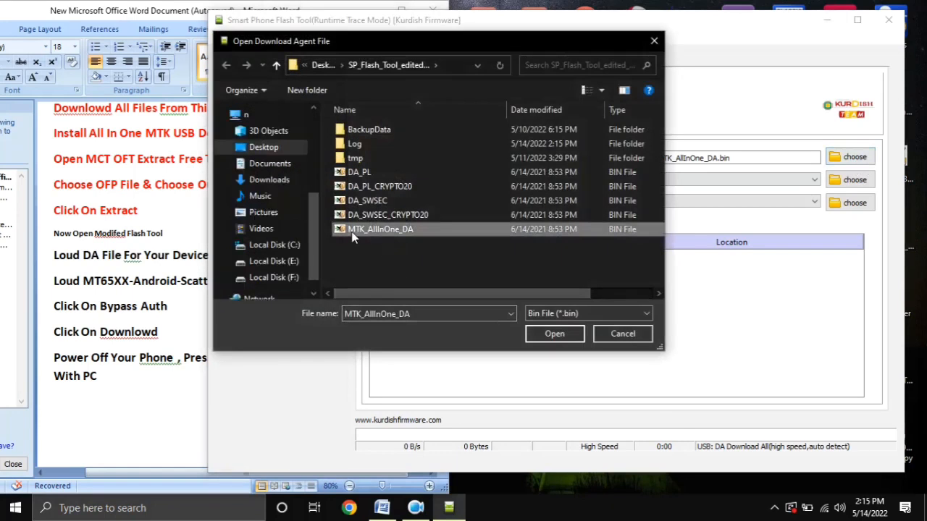
double_click(405, 233)
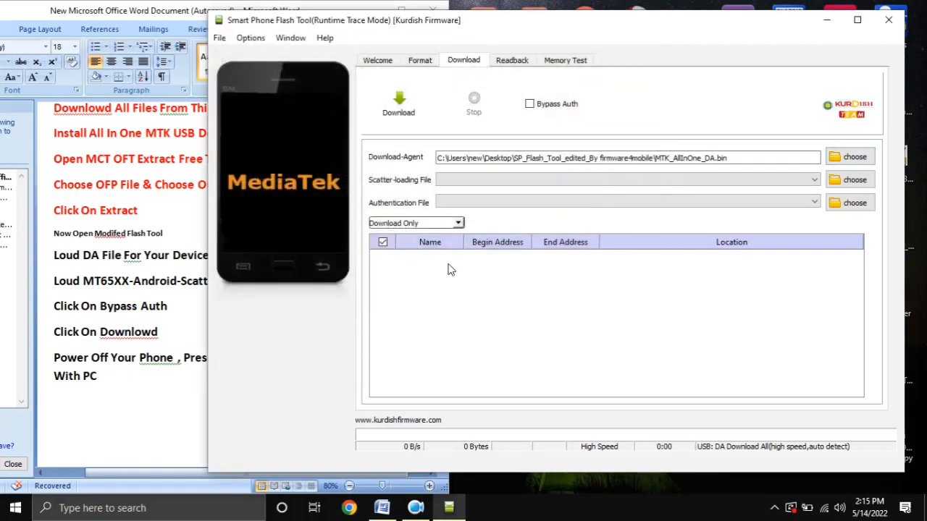
Color the Word document's instruction about loading the MT65XX Android scatter file red.
left_click(52, 284)
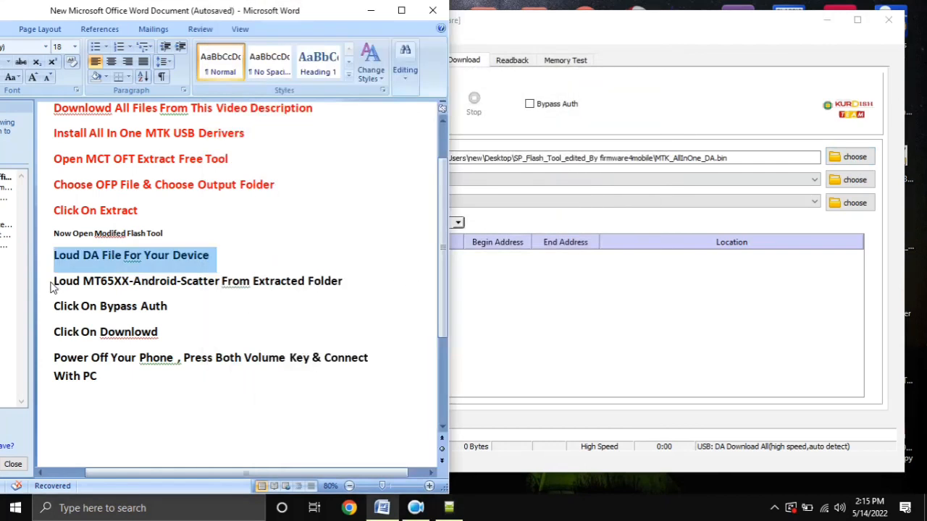
triple_click(52, 283)
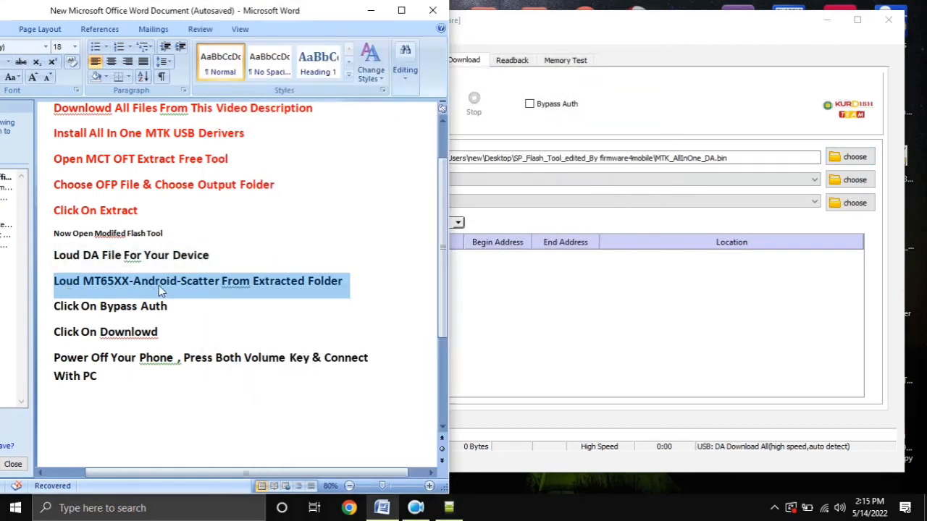
mouse_move(161, 289)
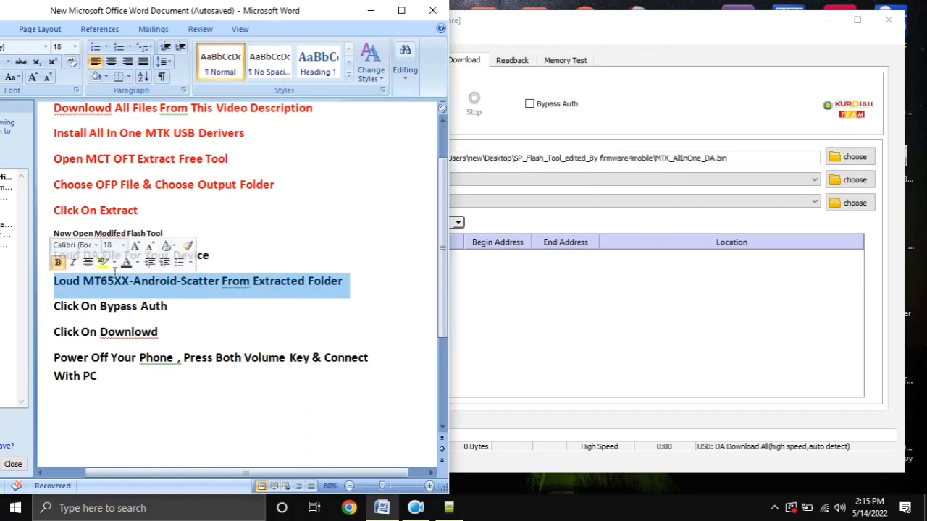
left_click(135, 265)
left_click(139, 379)
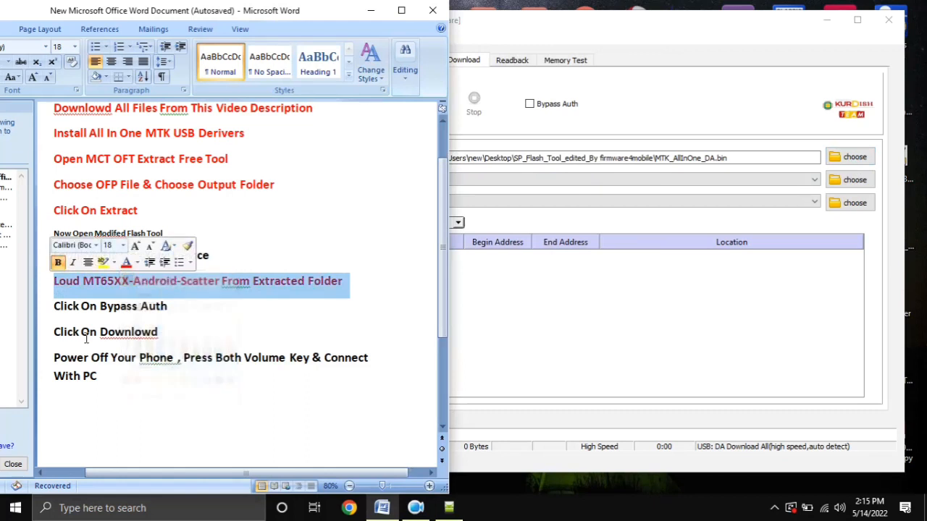
left_click_drag(53, 284, 333, 289)
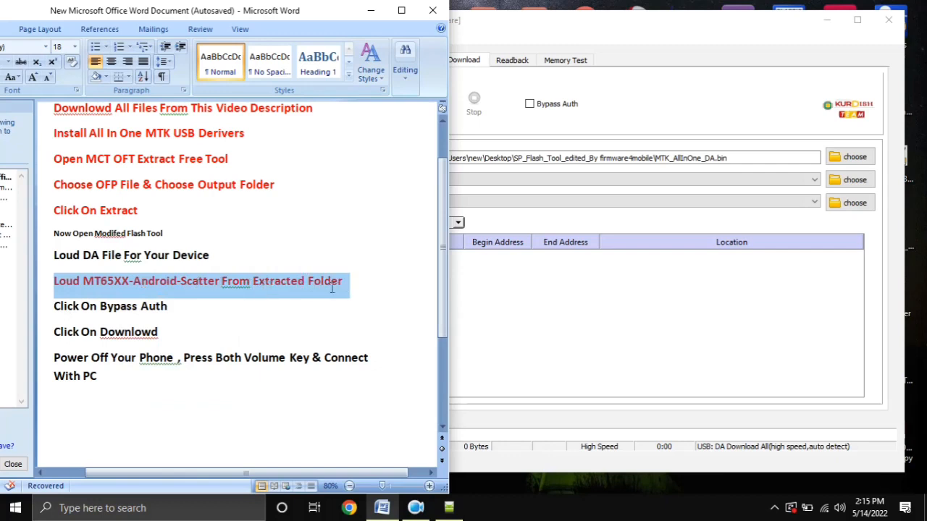
left_click(364, 294)
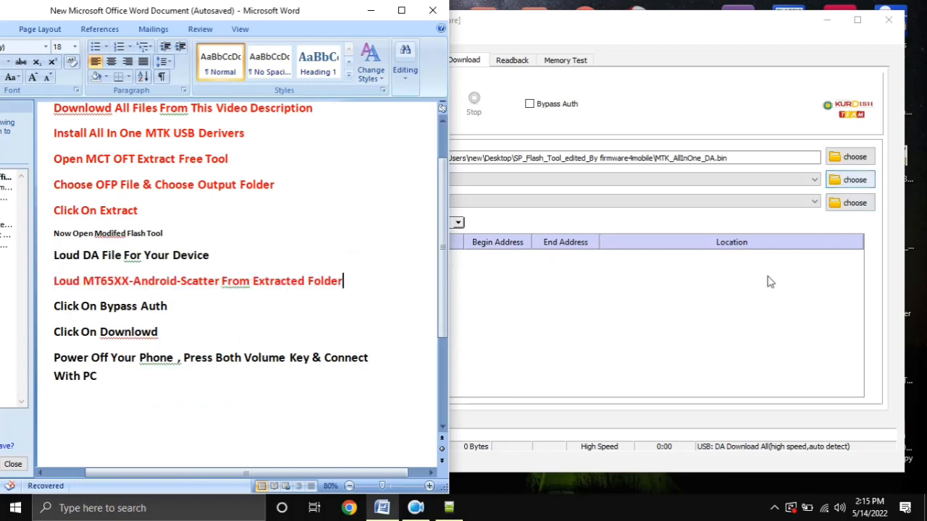
Load MT6765_Android_scatter from the Extract Rom folder inside the desktop's Oppo OFP folder as the flash tool's scatter-loading file.
left_click(846, 205)
left_click(851, 179)
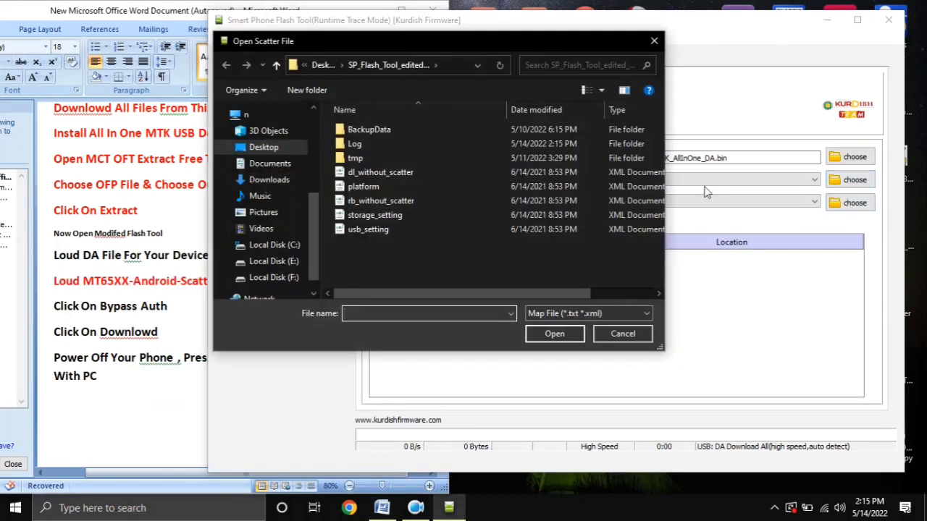
left_click(272, 153)
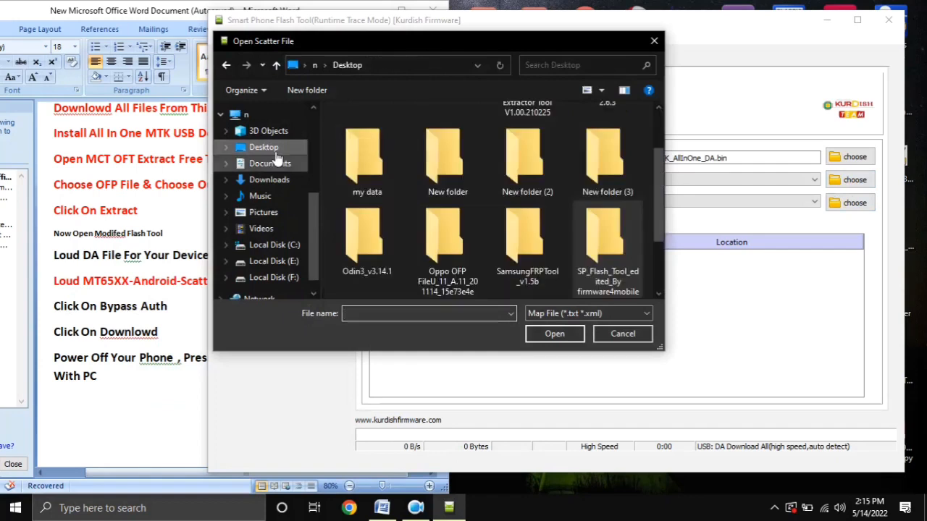
scroll(654, 182, "down", 1)
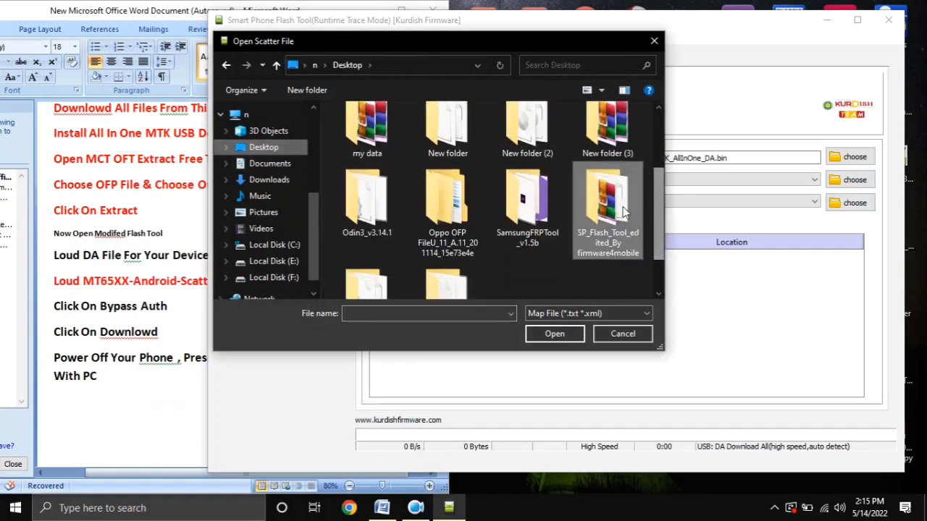
double_click(449, 231)
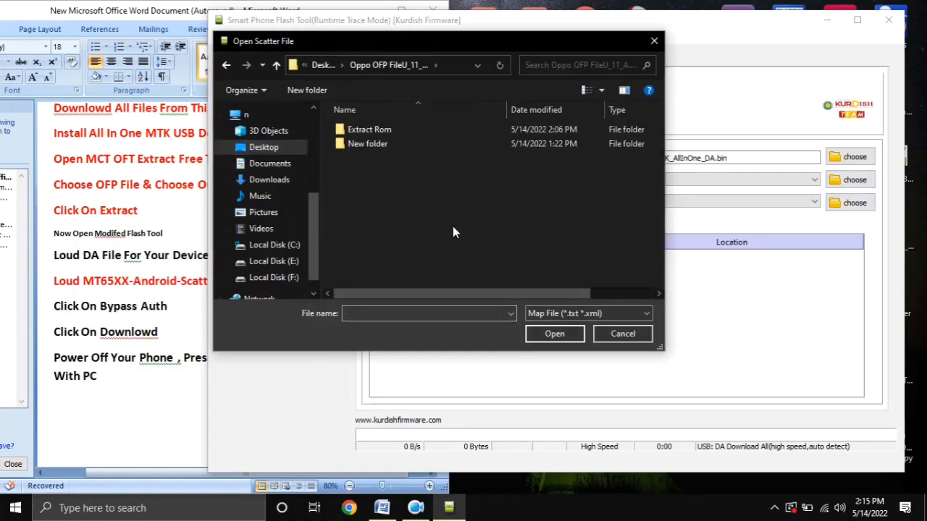
right_click(376, 177)
mouse_move(521, 187)
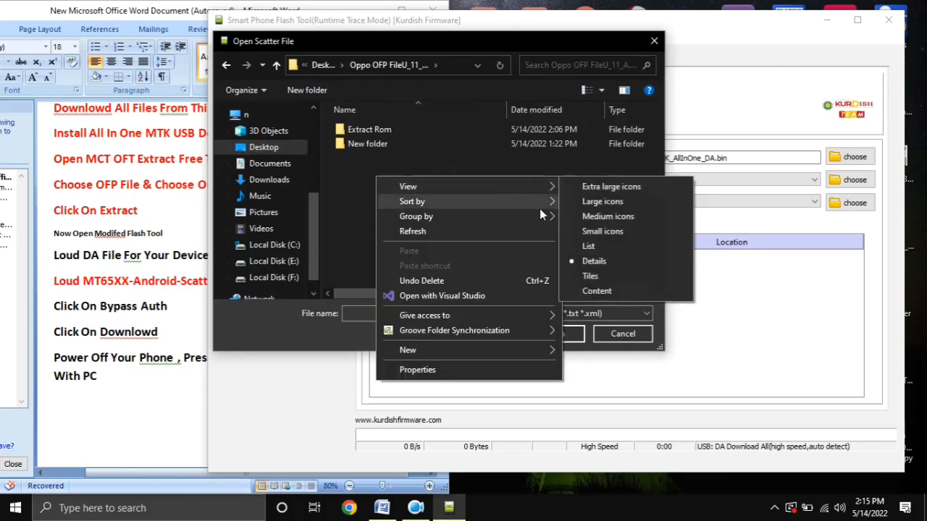
left_click(585, 200)
left_click(345, 184)
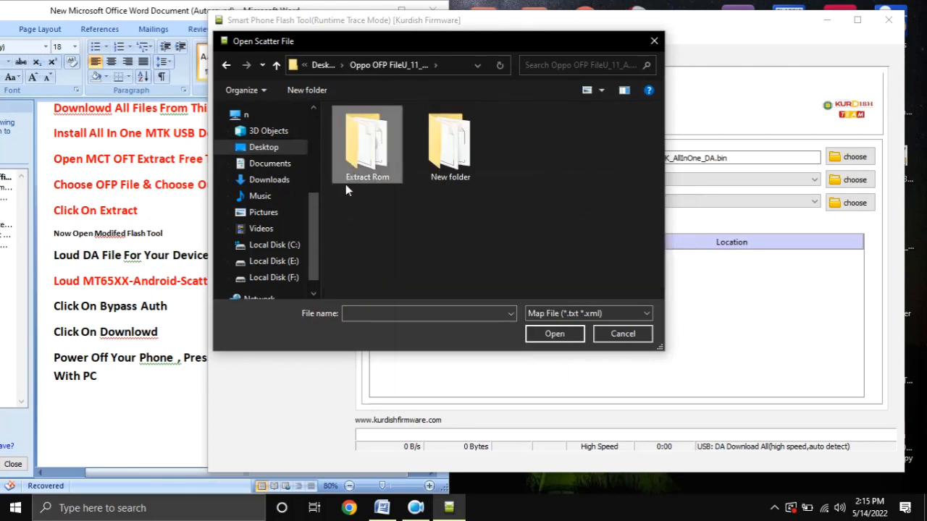
double_click(362, 158)
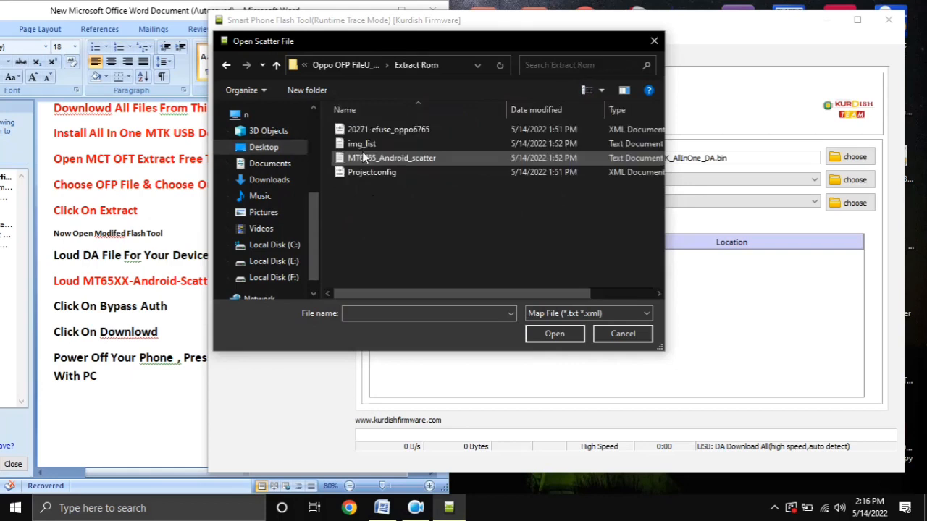
left_click(405, 162)
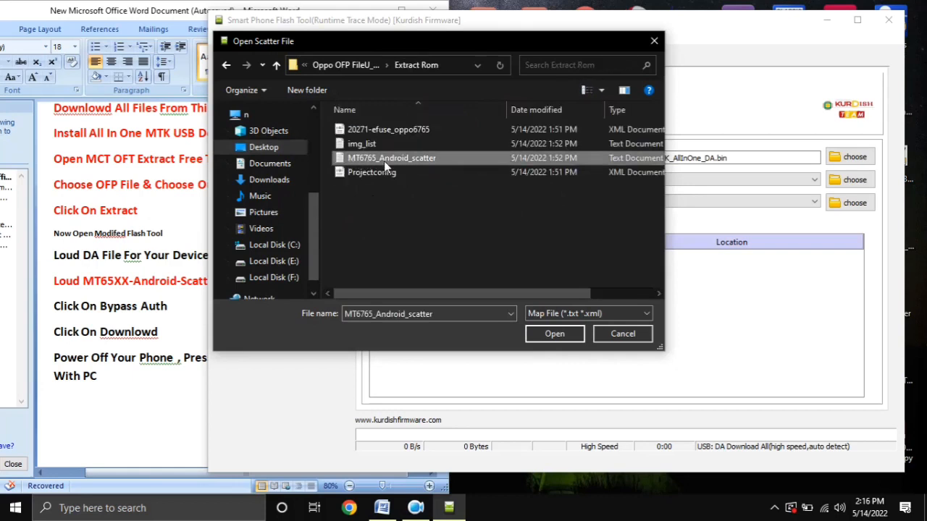
double_click(379, 161)
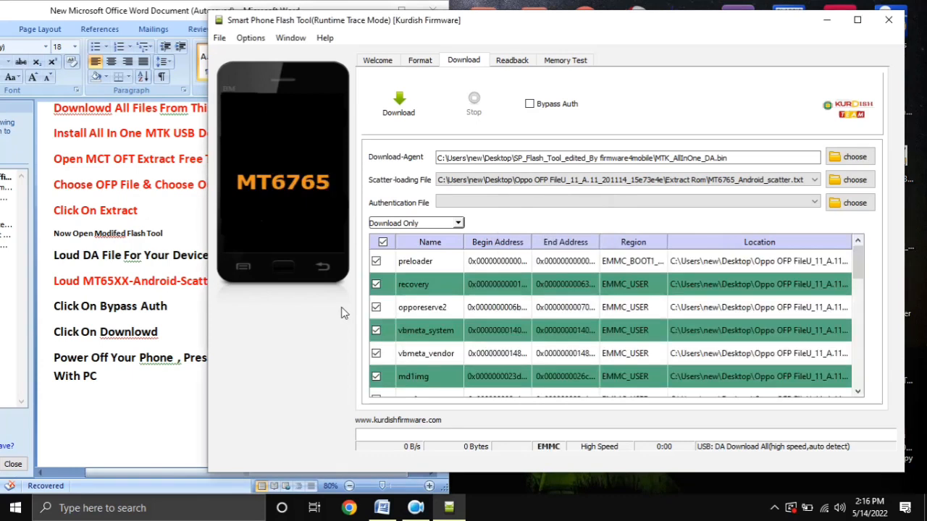
Set the flash tool's download mode to Firmware Upgrade and enable Bypass Auth, following the instruction highlighted in the Word document.
scroll(456, 322, "down", 5)
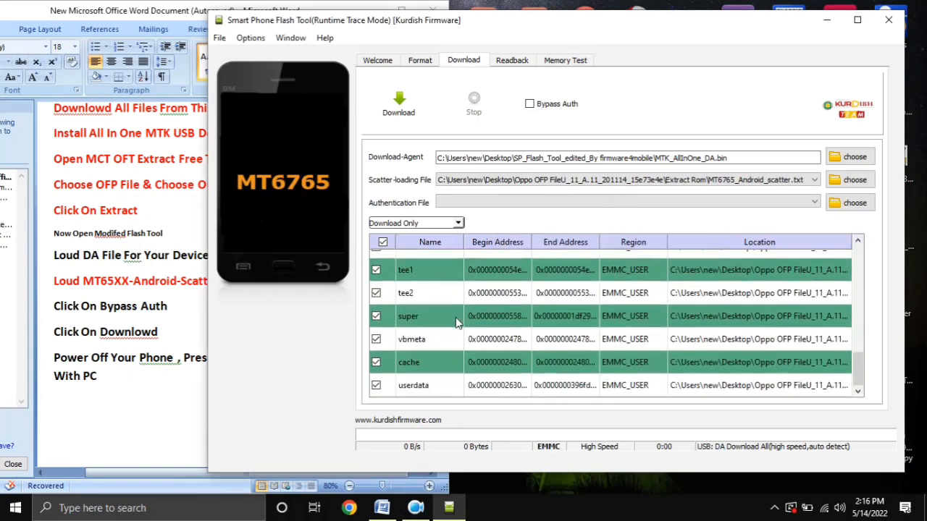
scroll(456, 322, "up", 5)
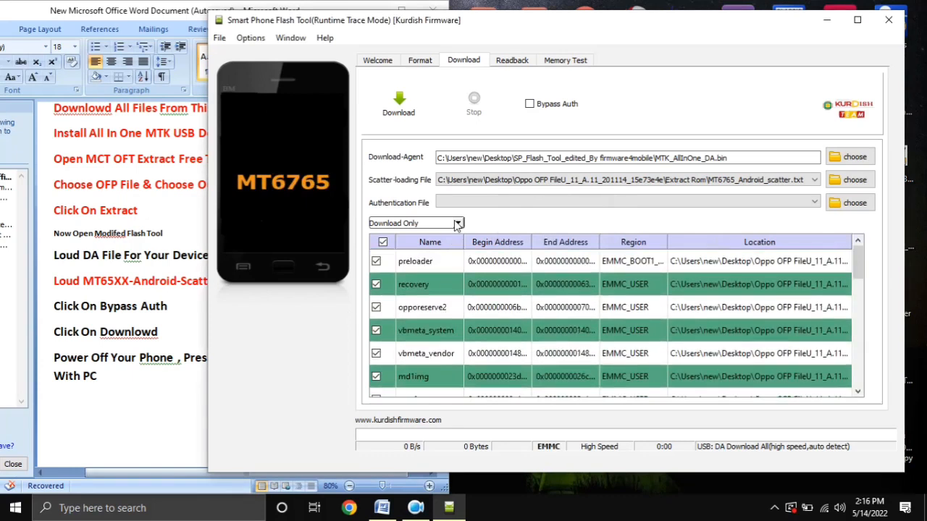
left_click(457, 223)
left_click(444, 244)
left_click(114, 403)
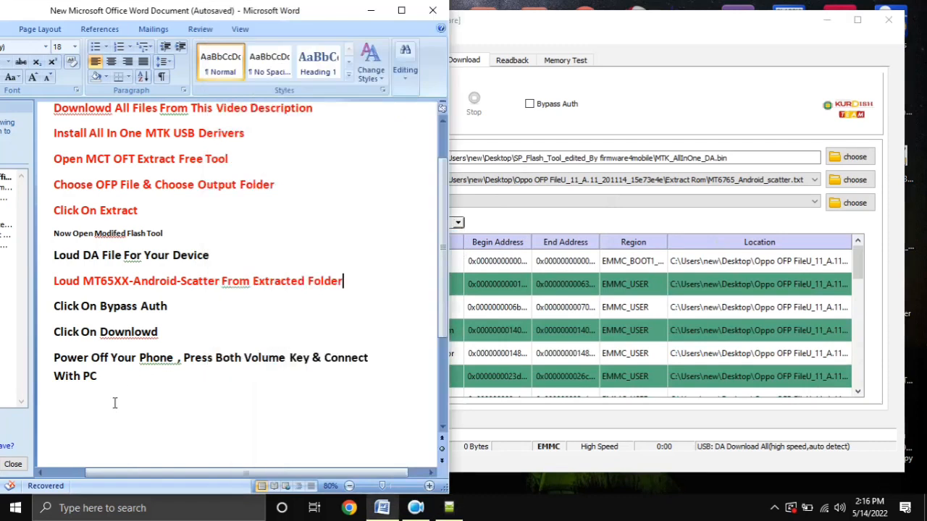
left_click(42, 310)
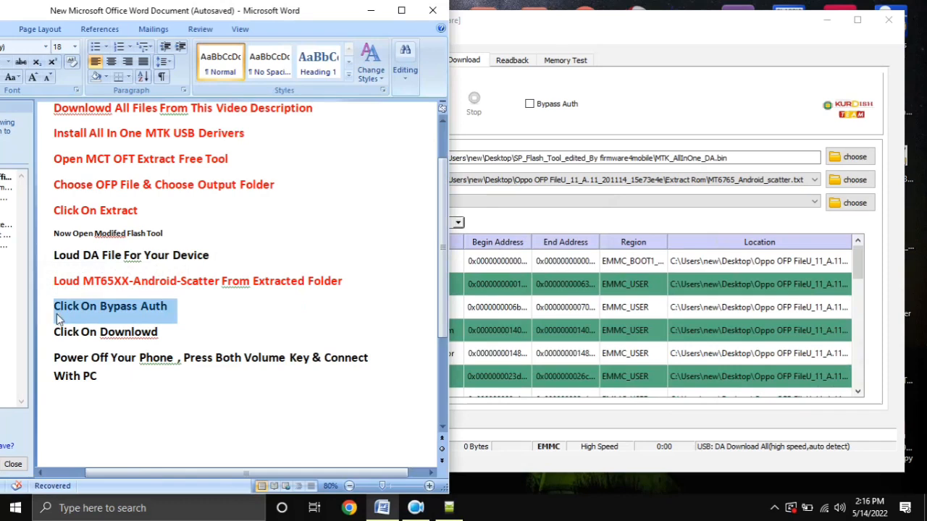
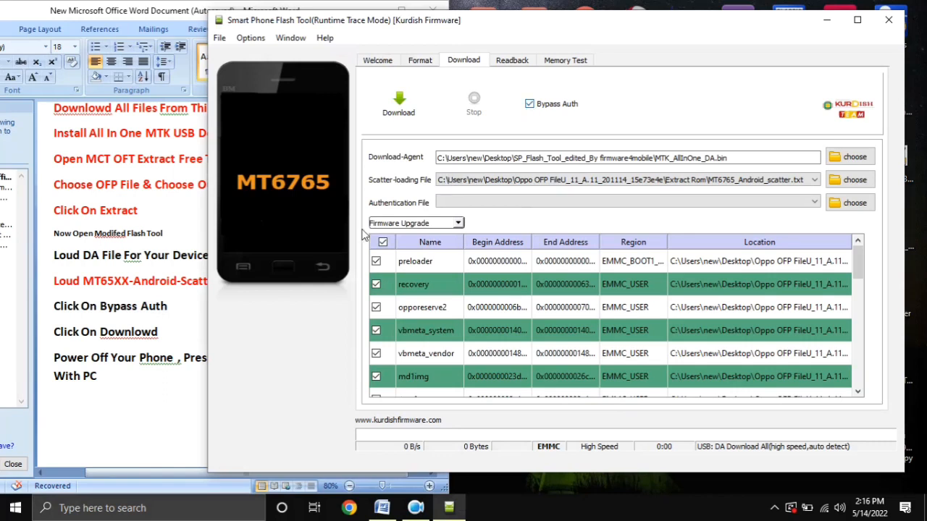
Highlight the "Click On Downlowd" instruction in the Word document and return to the flash tool window.
key("alt+Tab")
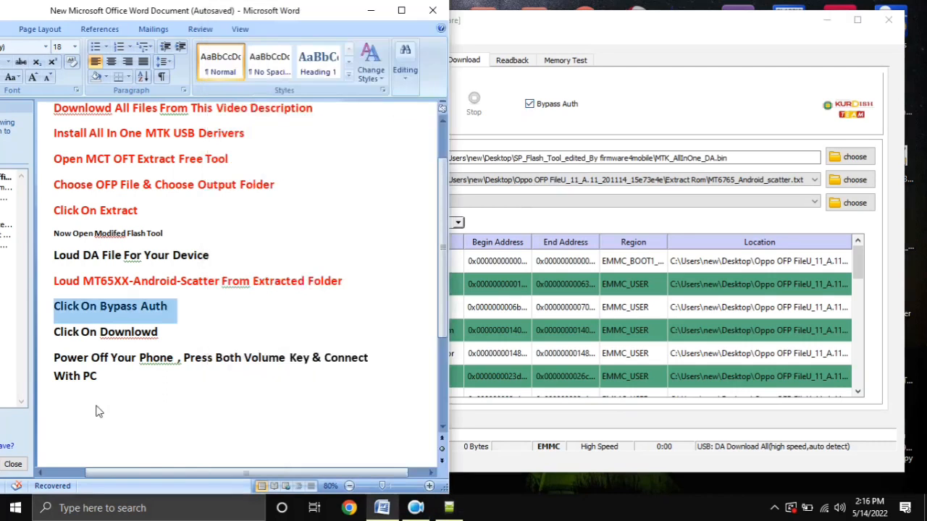
left_click(43, 337)
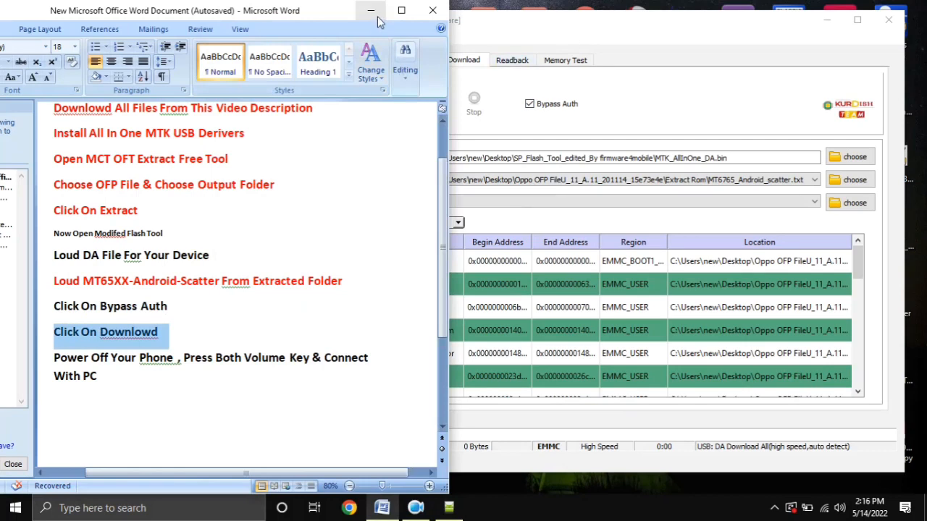
left_click_drag(307, 24, 292, 22)
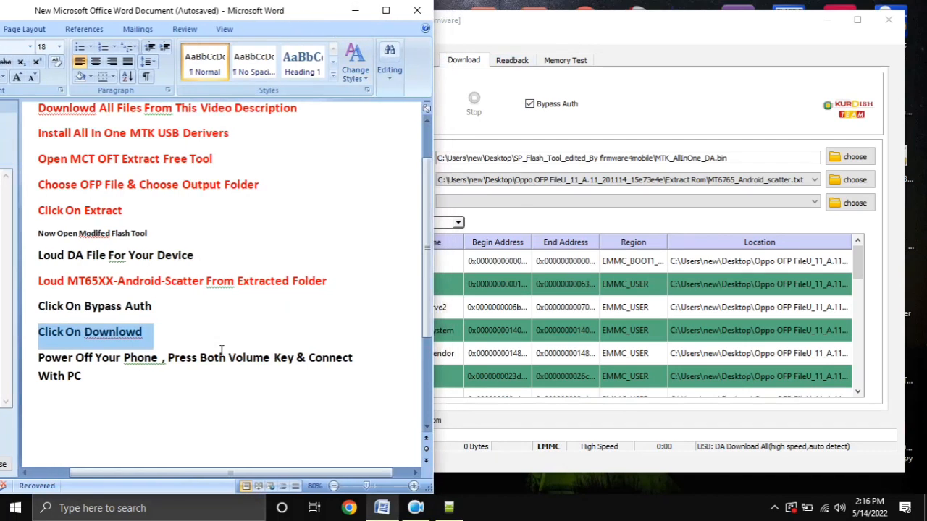
left_click(503, 129)
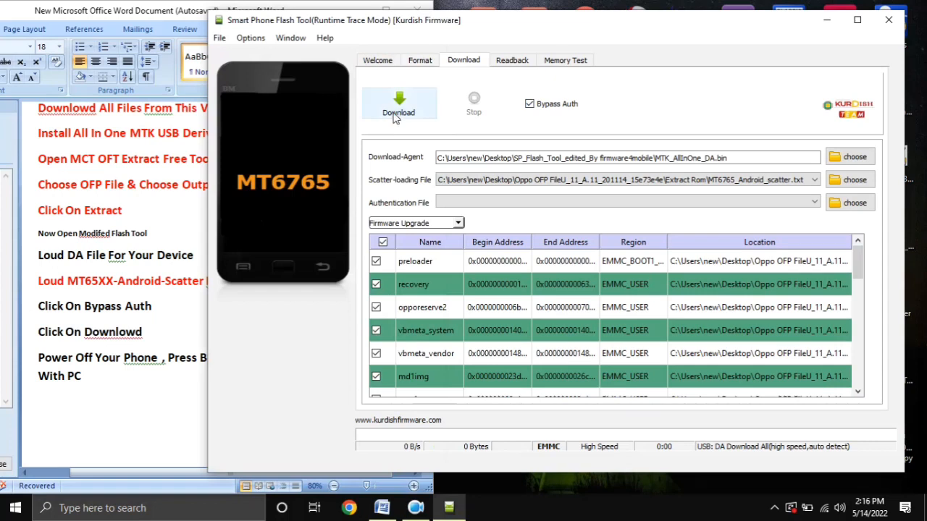
Highlight the Word document's instruction about powering off the phone, holding both volume keys and connecting it to the PC.
left_click(66, 391)
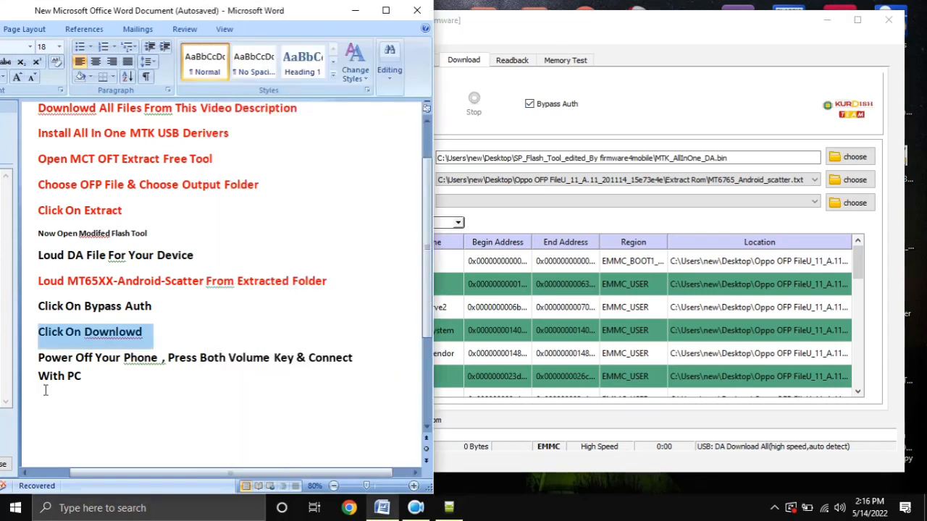
triple_click(33, 362)
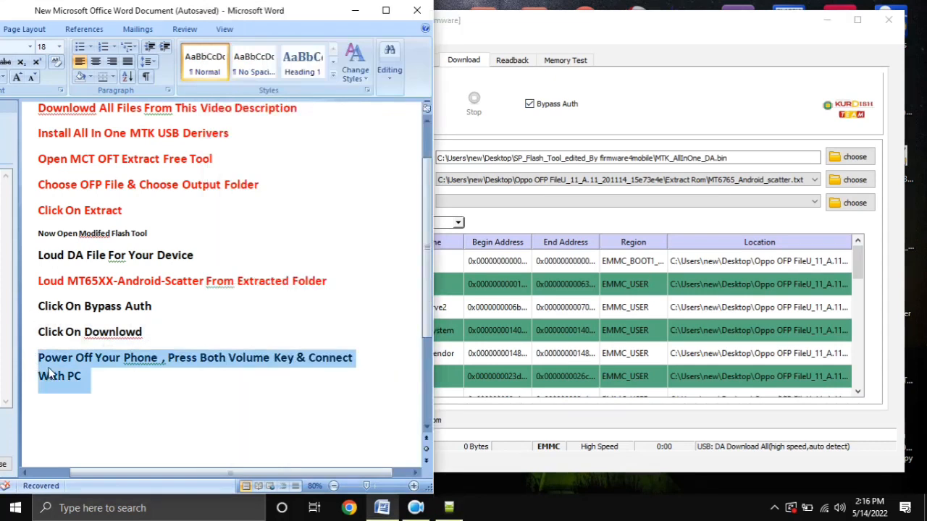
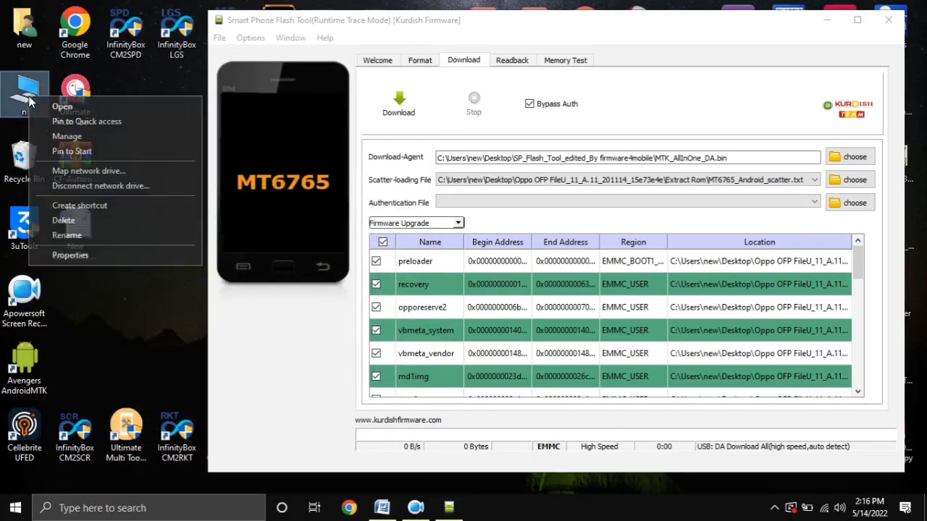
Open Device Manager from the computer's system properties and reposition its window alongside the flash tool, closing the System window.
left_click(109, 286)
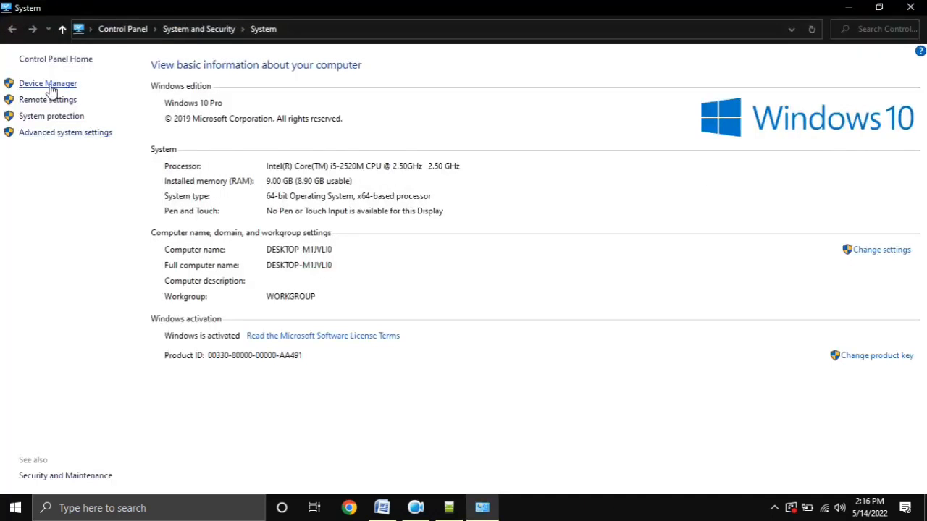
left_click(49, 85)
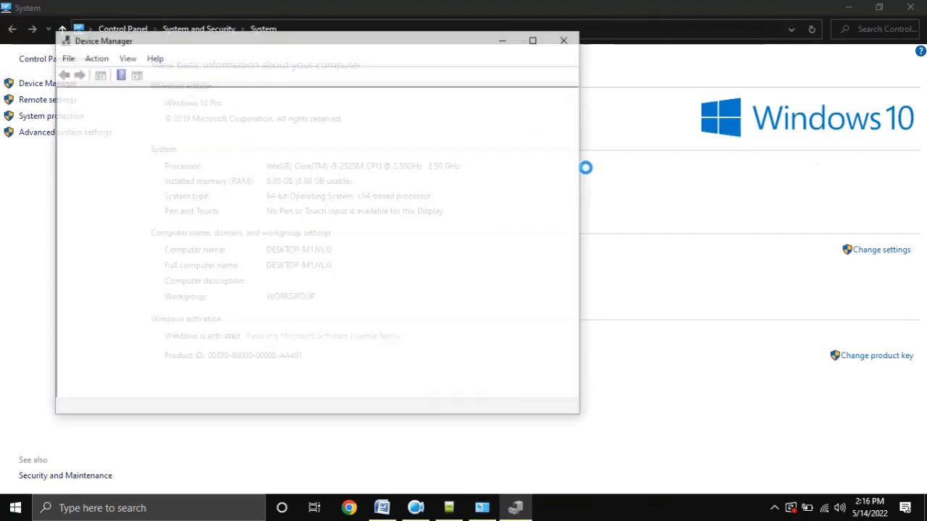
left_click(911, 7)
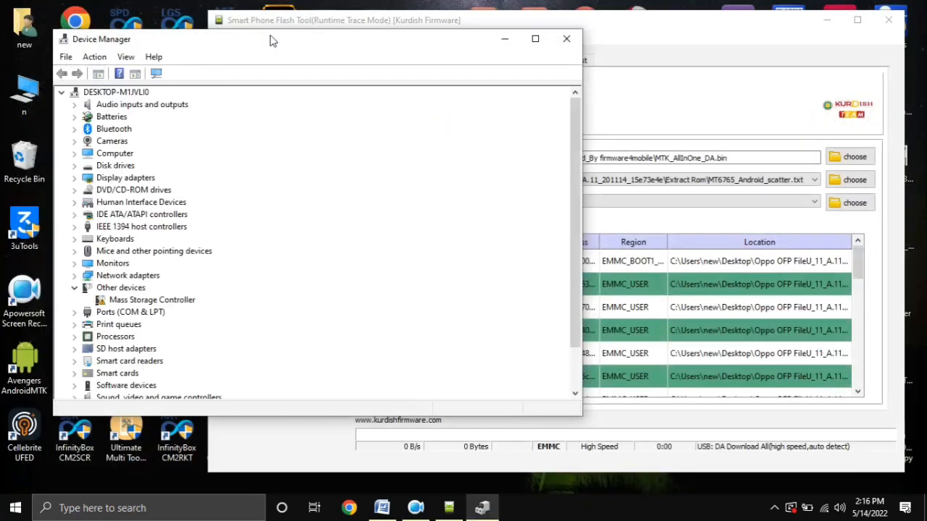
left_click_drag(273, 40, 239, 15)
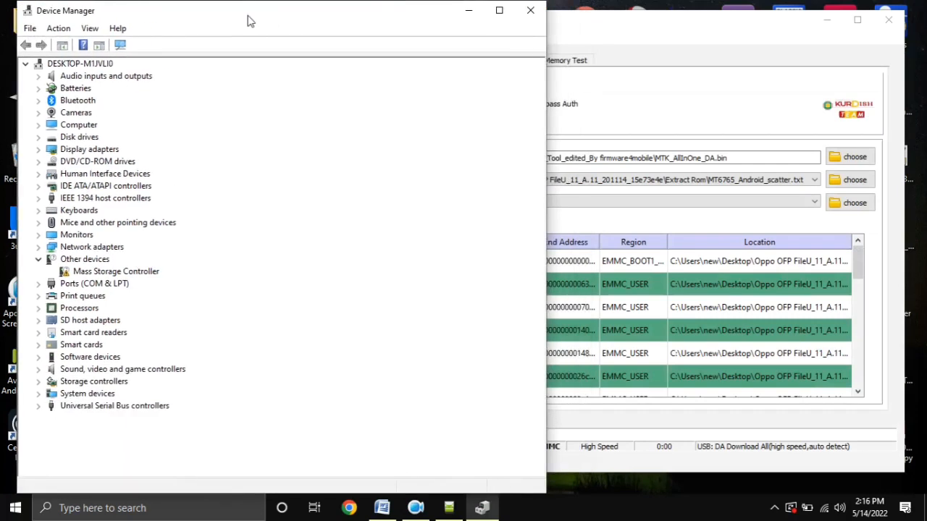
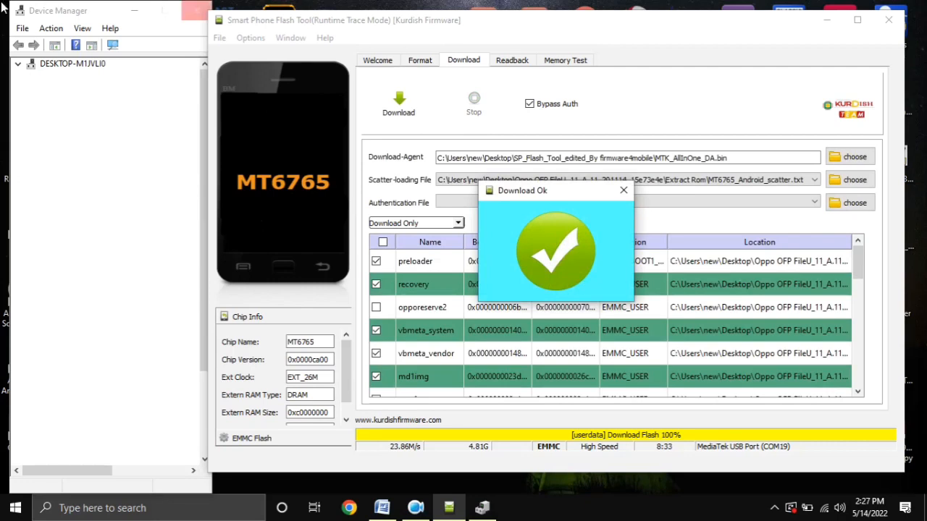
Dismiss the Download Ok dialog and close the flash tool.
left_click(623, 190)
left_click(888, 19)
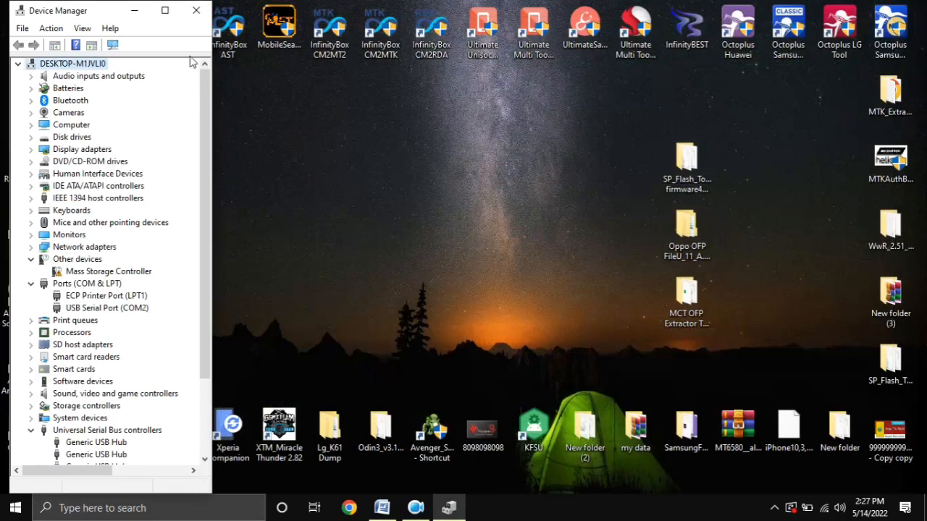